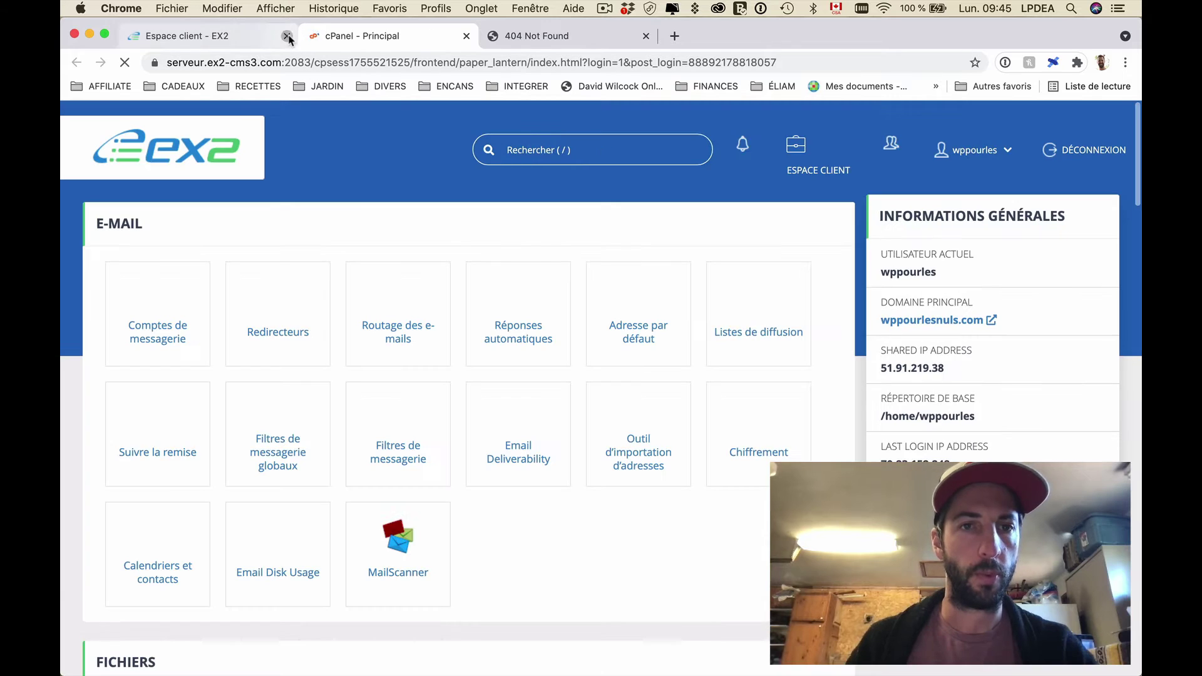
Step: Close the 'Espace client - EX2' browser tab, leaving cPanel open
click(287, 36)
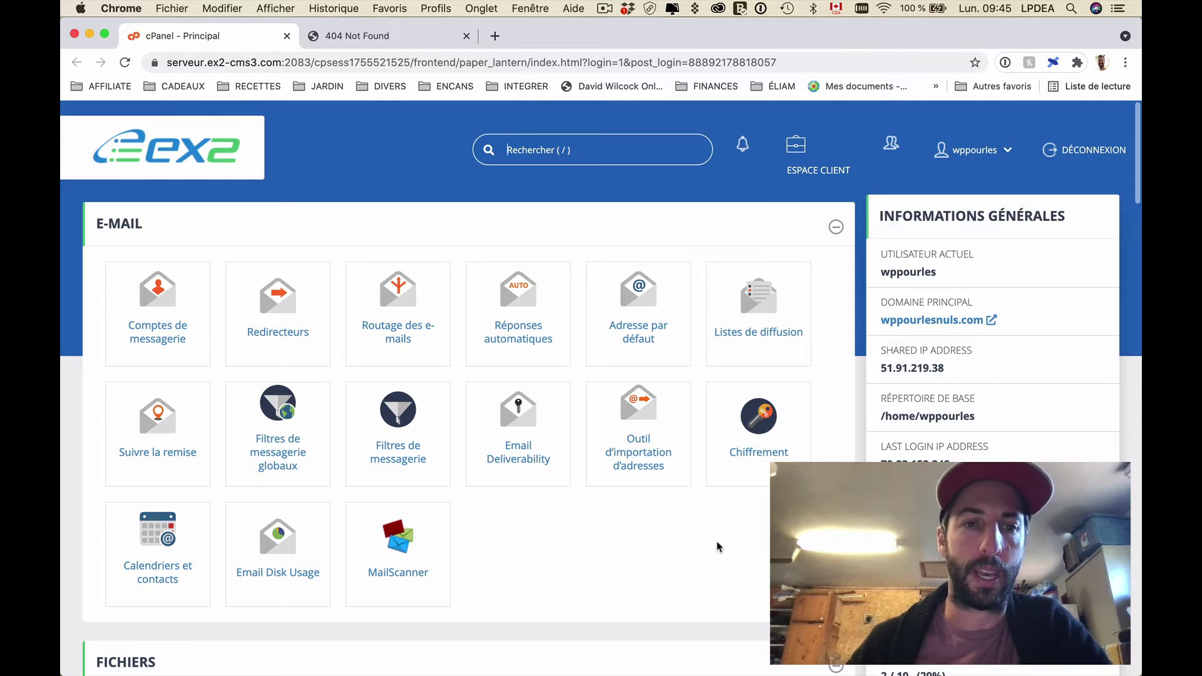
Step: Scroll down the cPanel home page to the DOMAINES section and open Domaines
scroll(726, 513, down, 3)
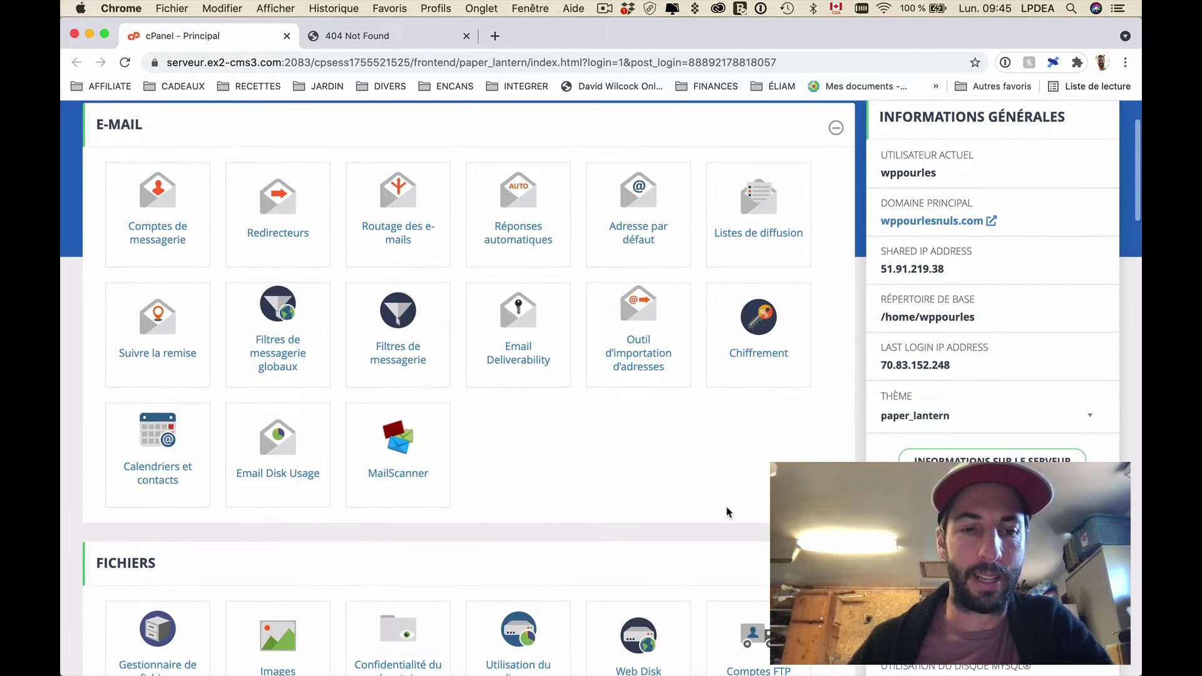
scroll(726, 512, down, 10)
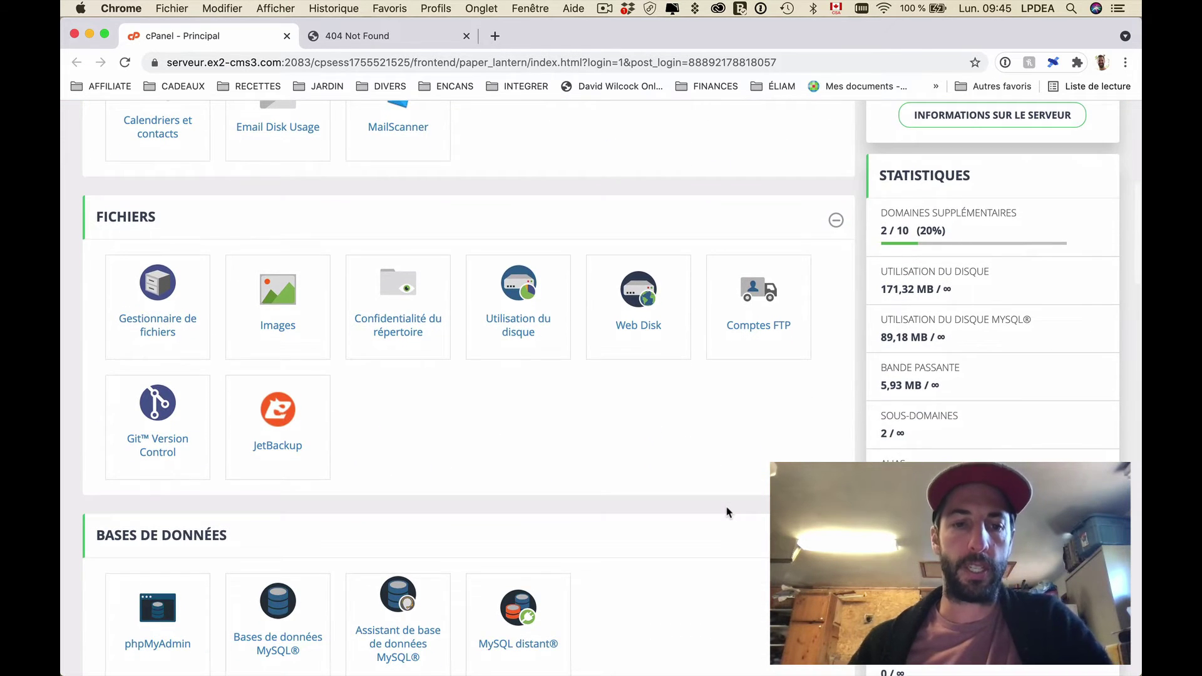
scroll(726, 512, down, 20)
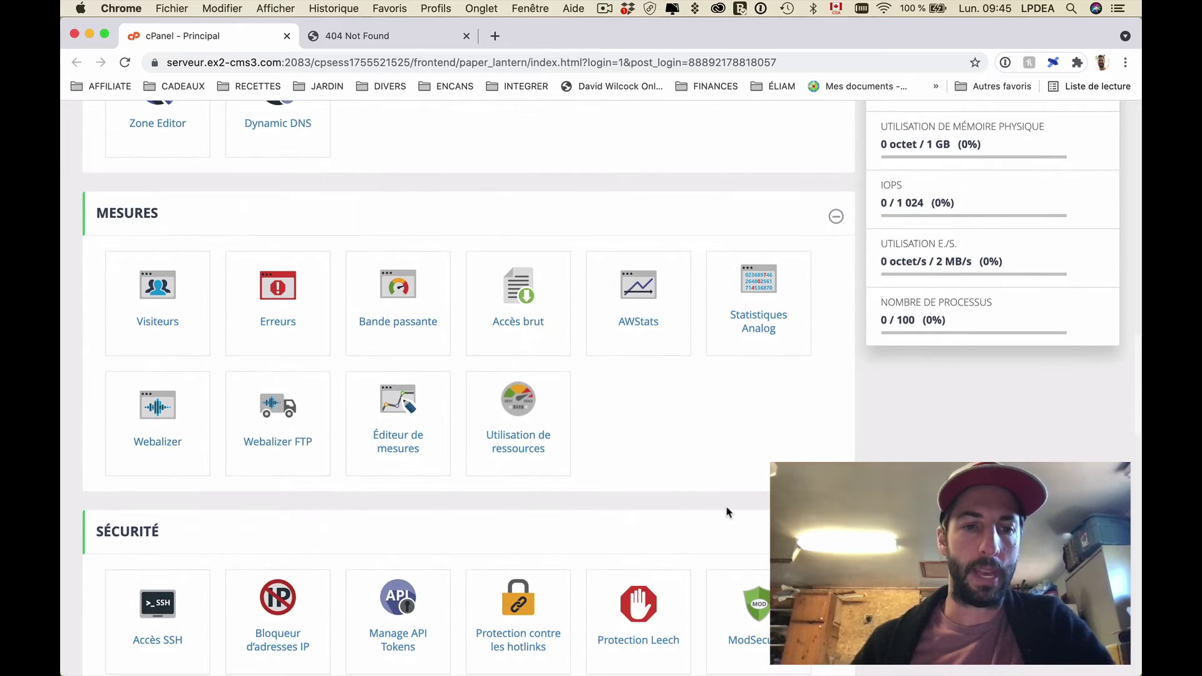
scroll(727, 512, down, 20)
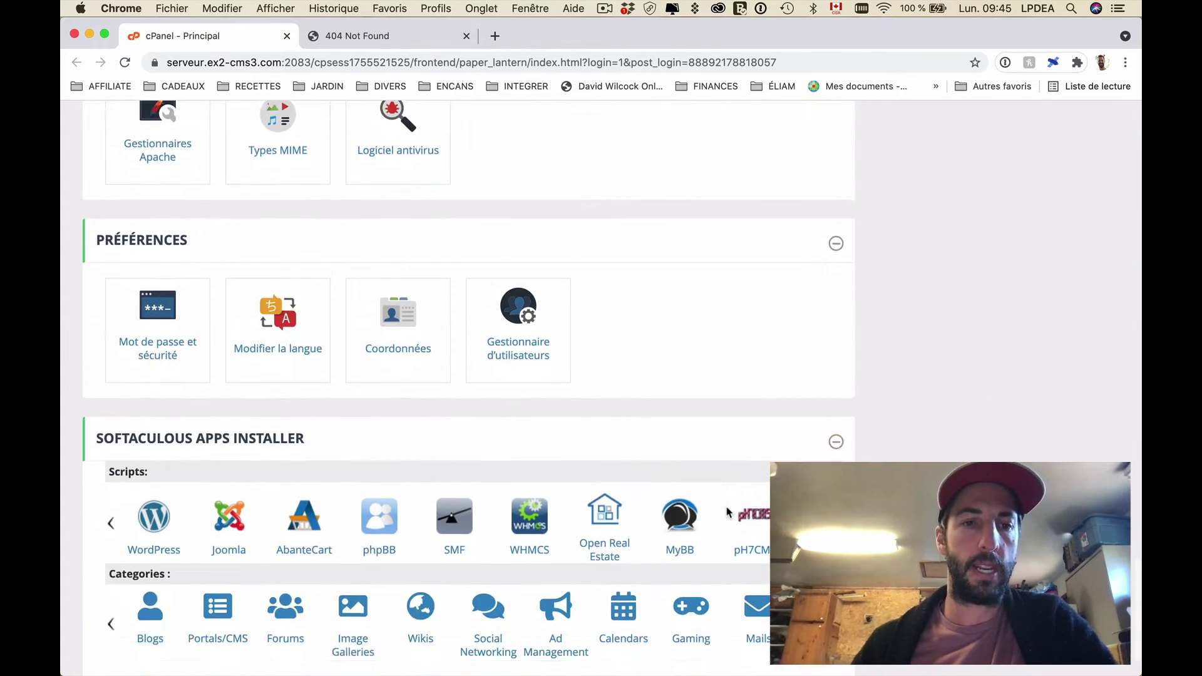
scroll(726, 512, down, 3)
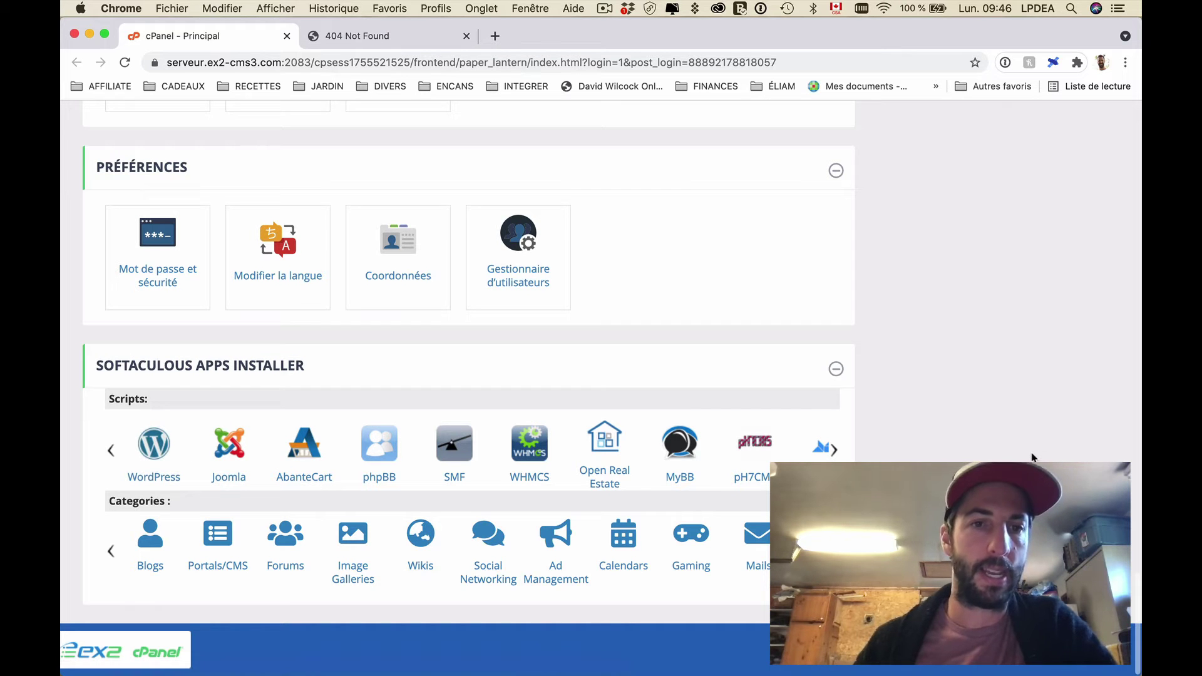
scroll(1032, 458, up, 20)
scroll(455, 379, down, 7)
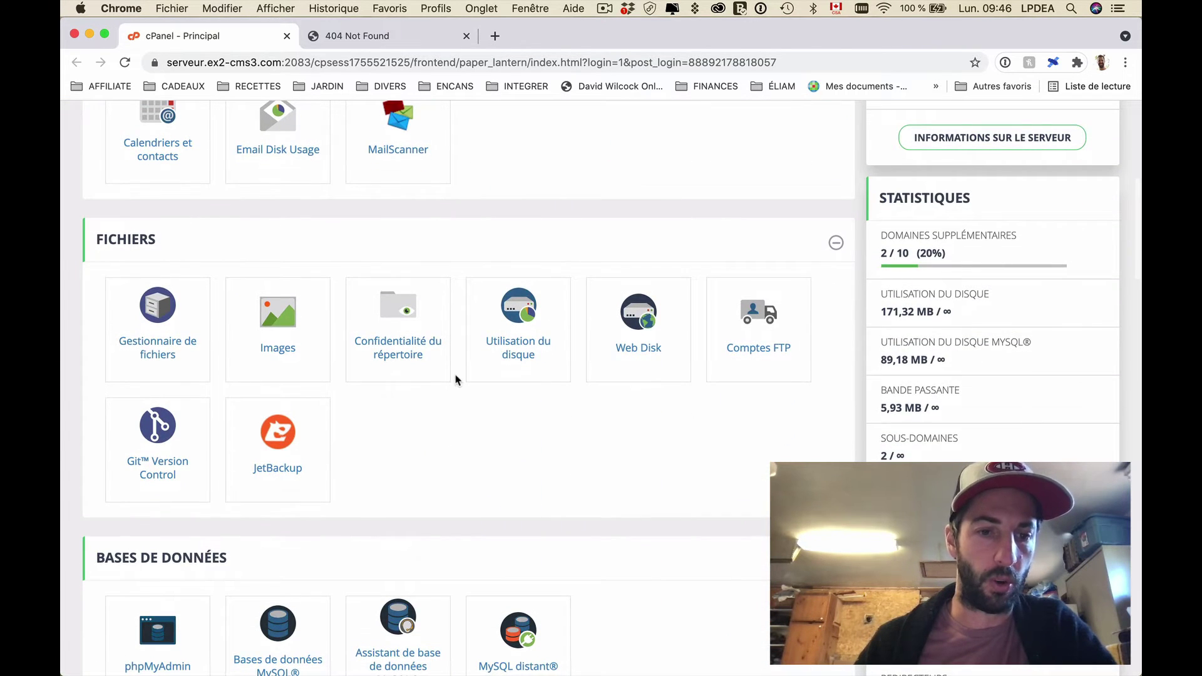
scroll(455, 379, down, 5)
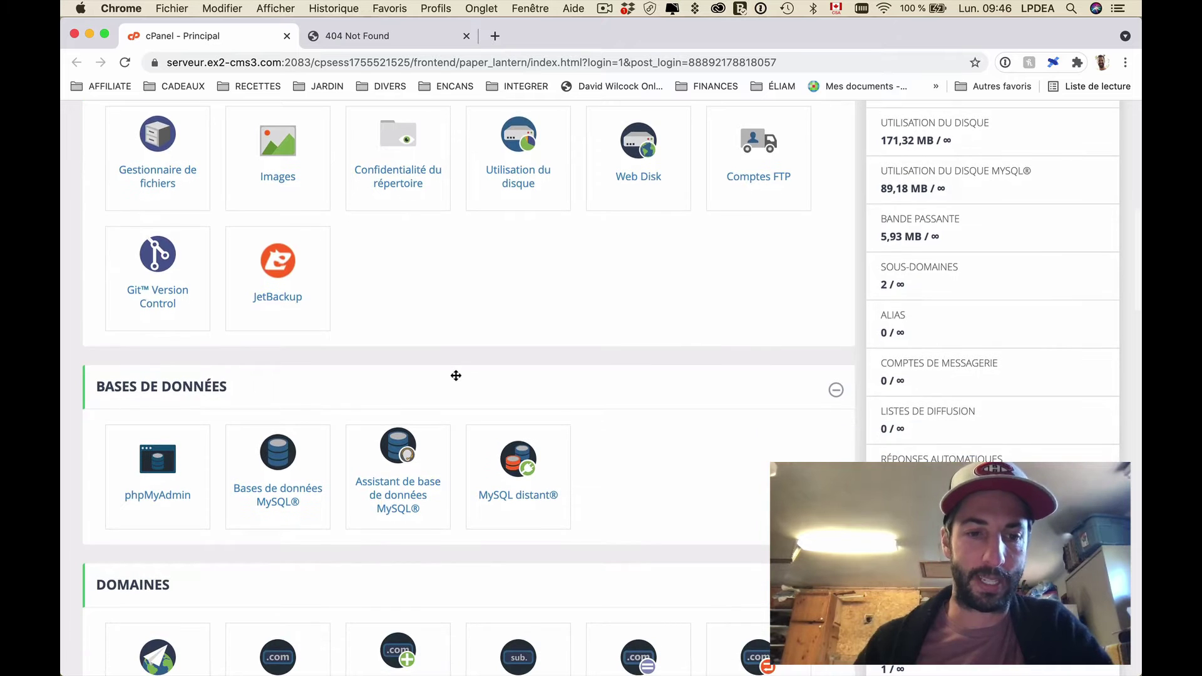
scroll(456, 376, down, 8)
drag(456, 376, 399, 382)
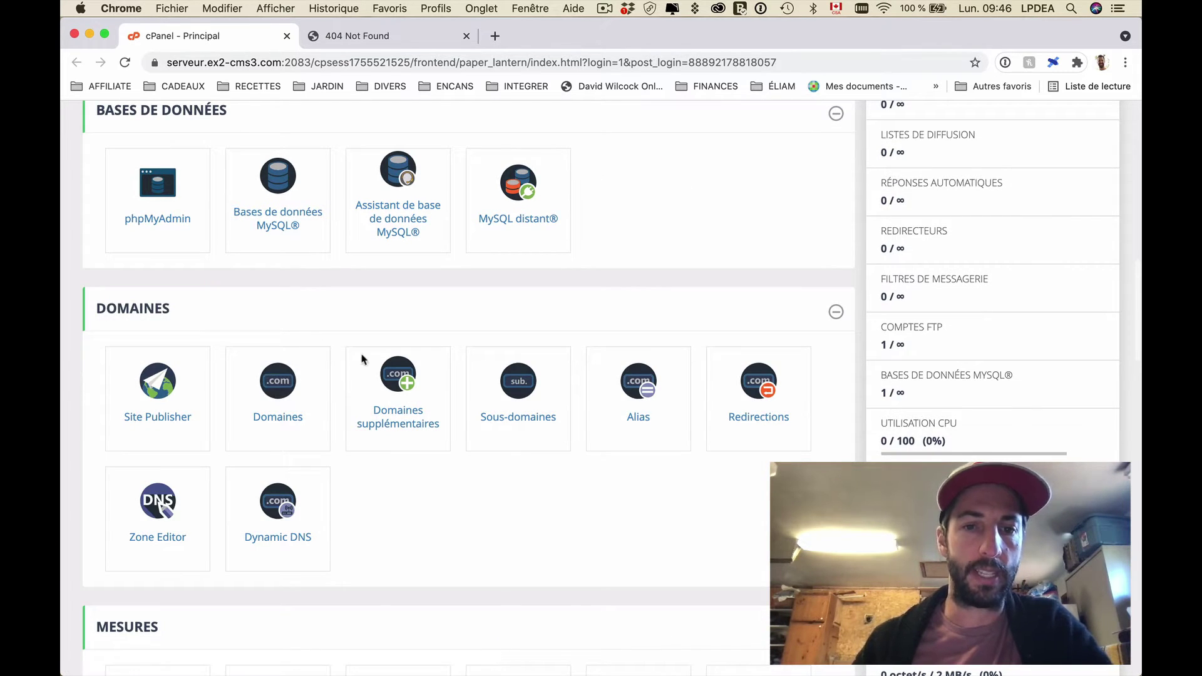
click(294, 380)
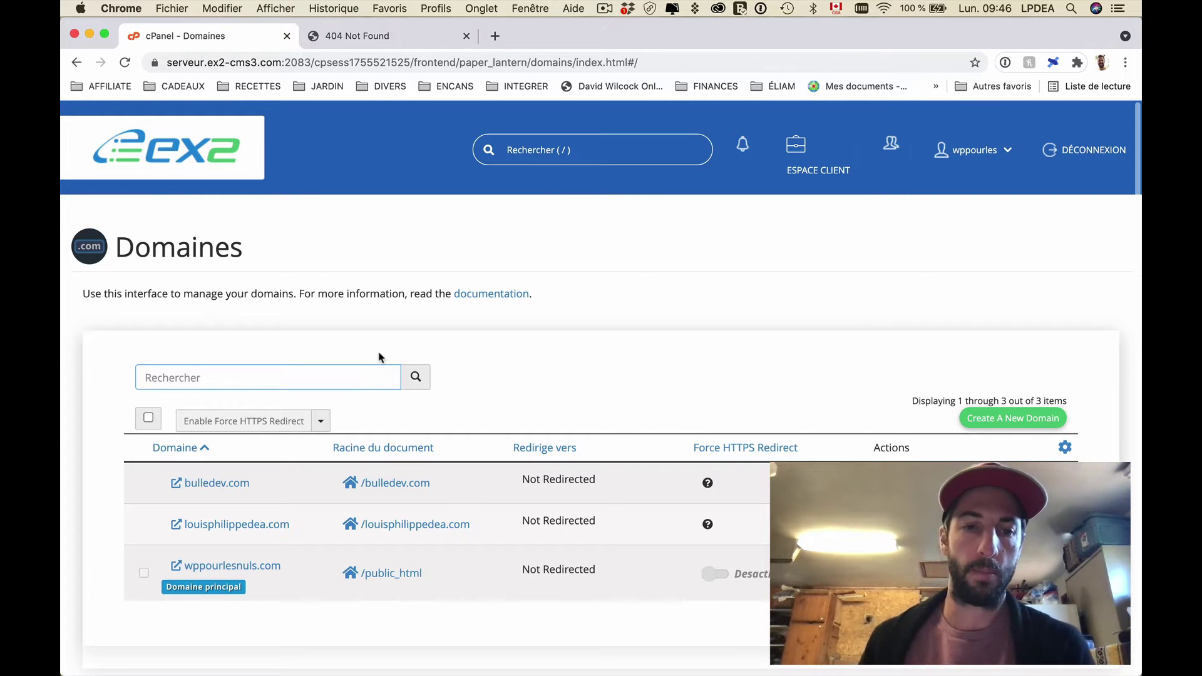
scroll(378, 357, down, 2)
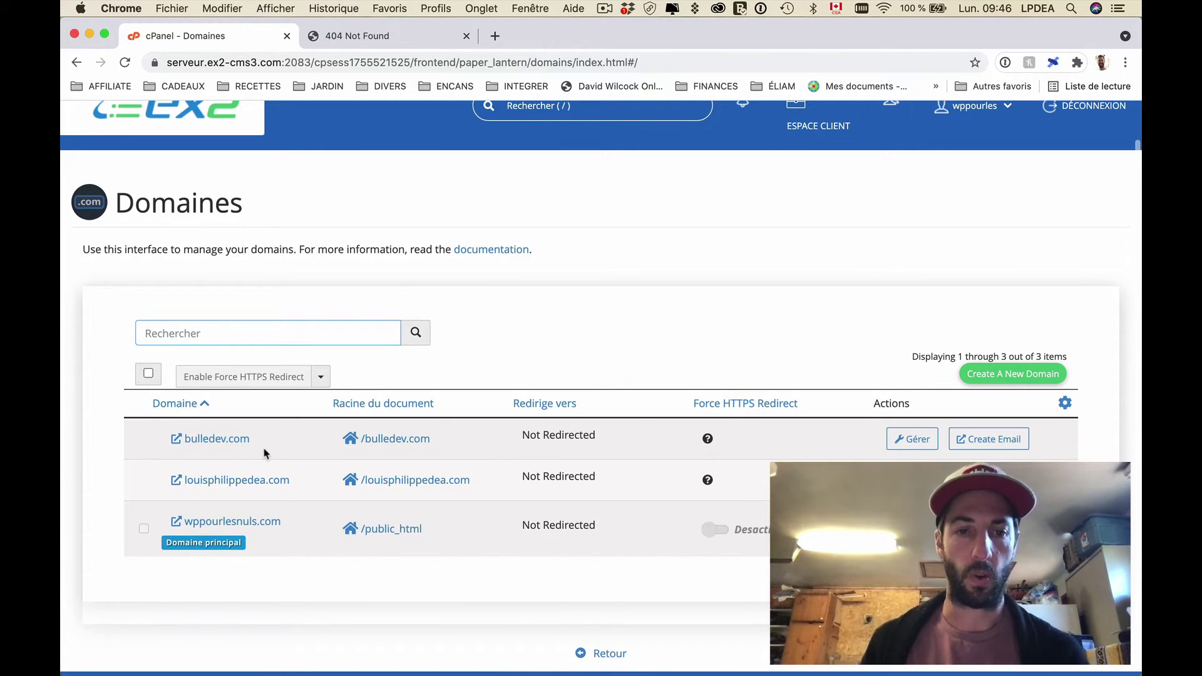
click(307, 482)
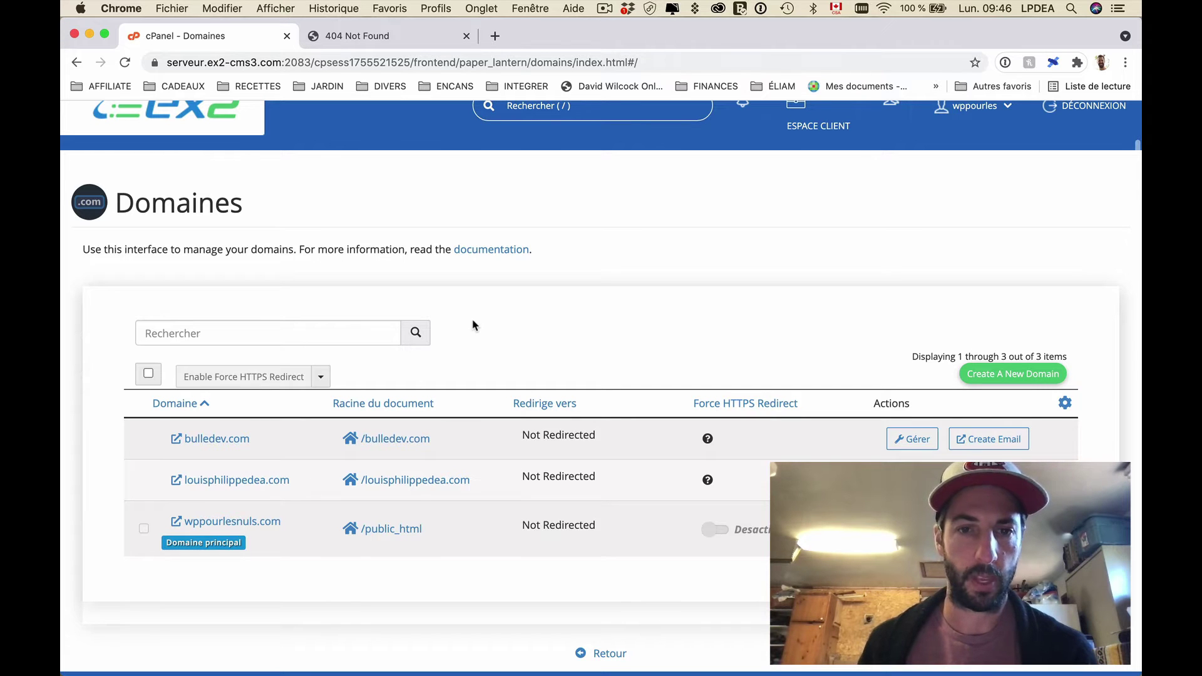
click(600, 654)
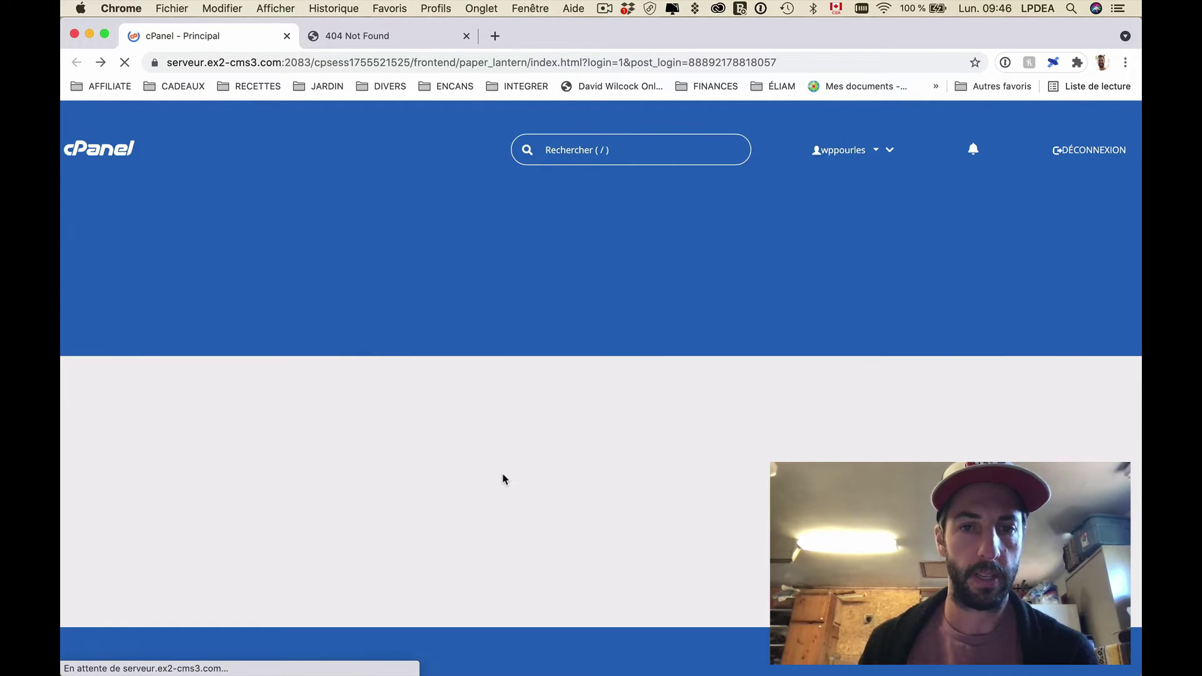
Step: Check Domaines supplémentaires, then open WordPress under Softaculous Apps Installer
scroll(394, 488, down, 10)
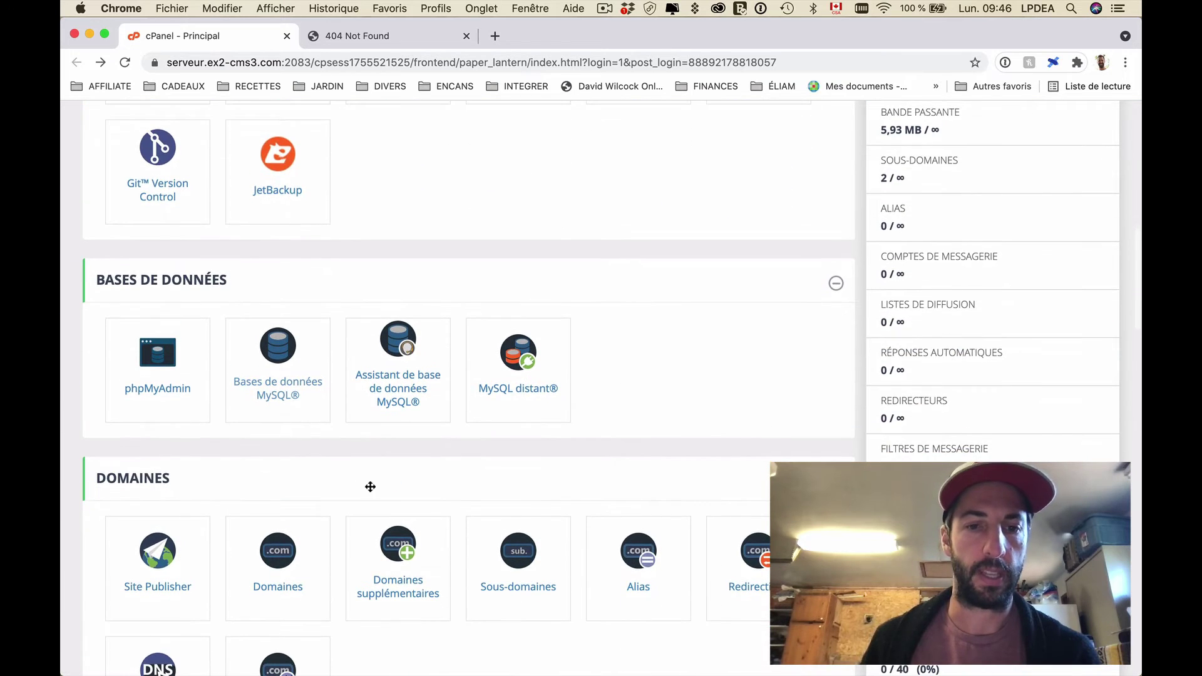
scroll(367, 486, down, 2)
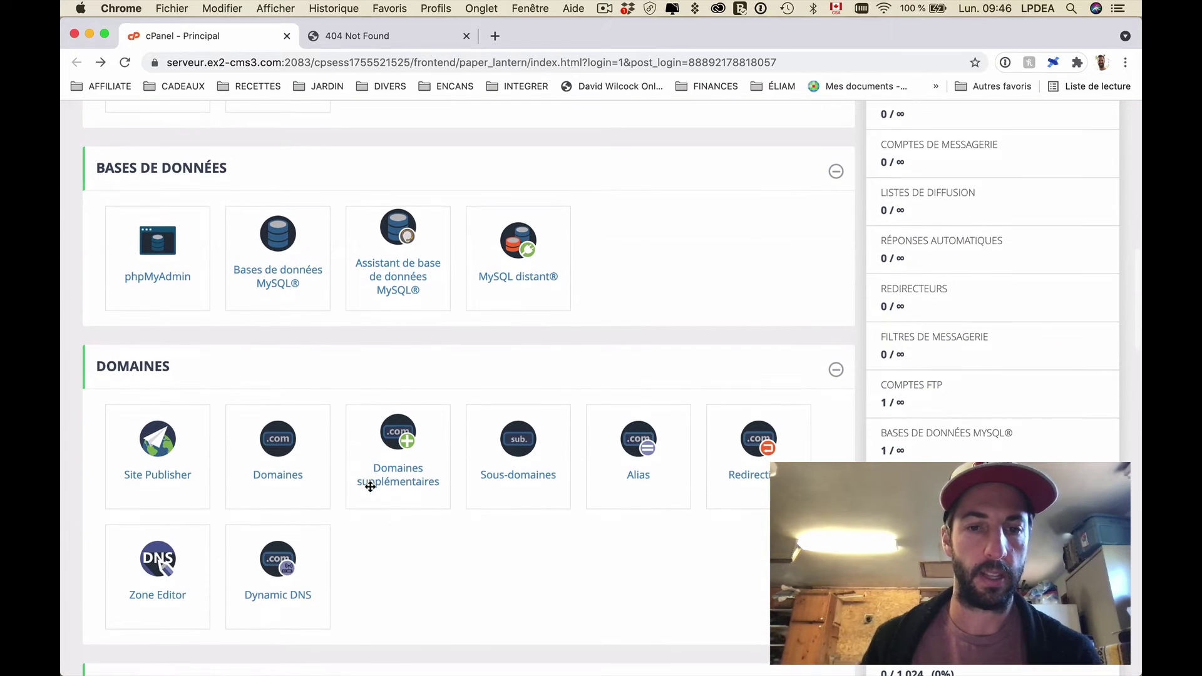
click(403, 479)
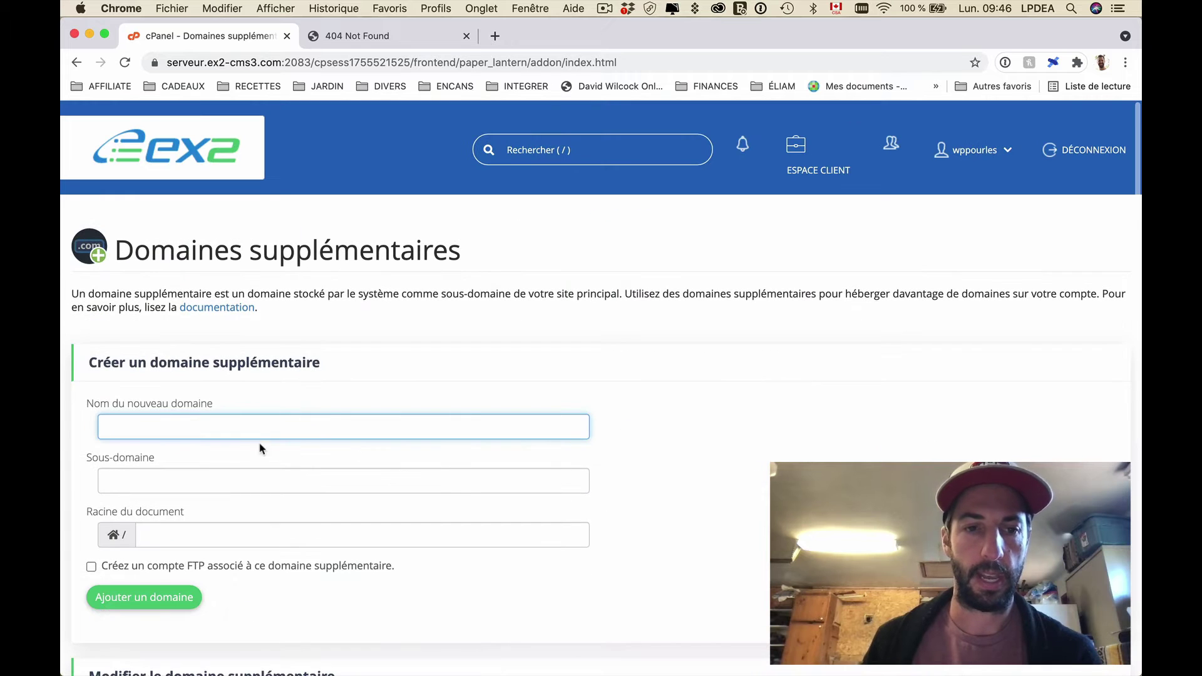
click(76, 62)
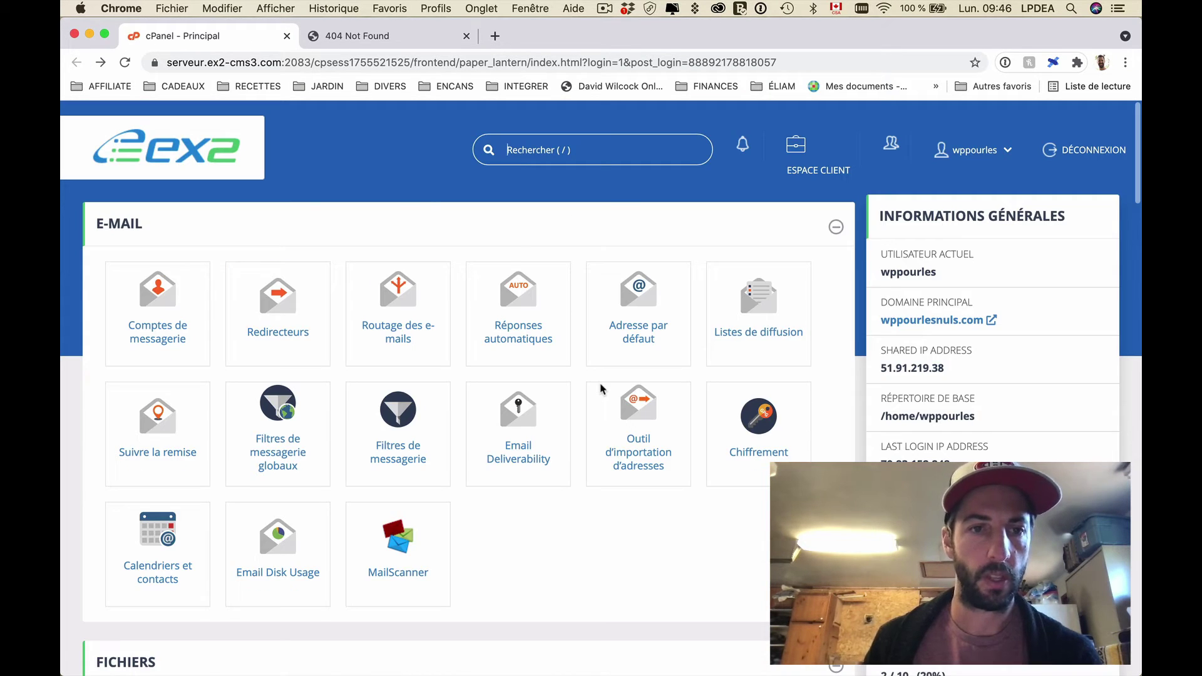
scroll(600, 389, down, 20)
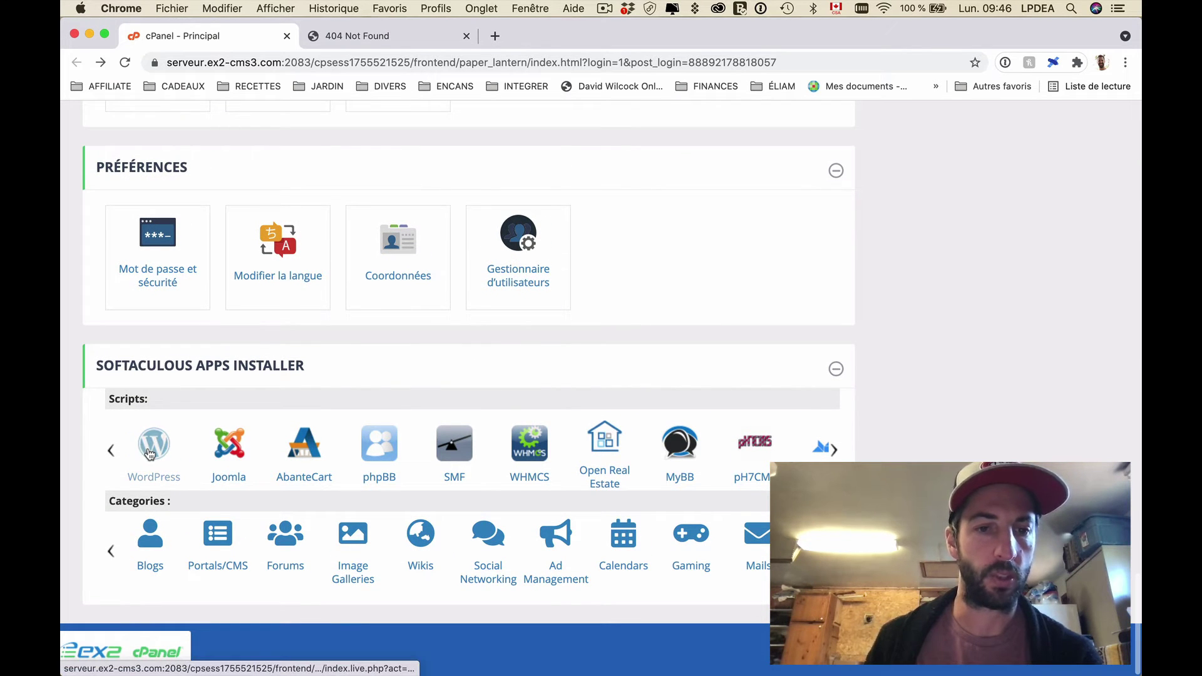
click(150, 452)
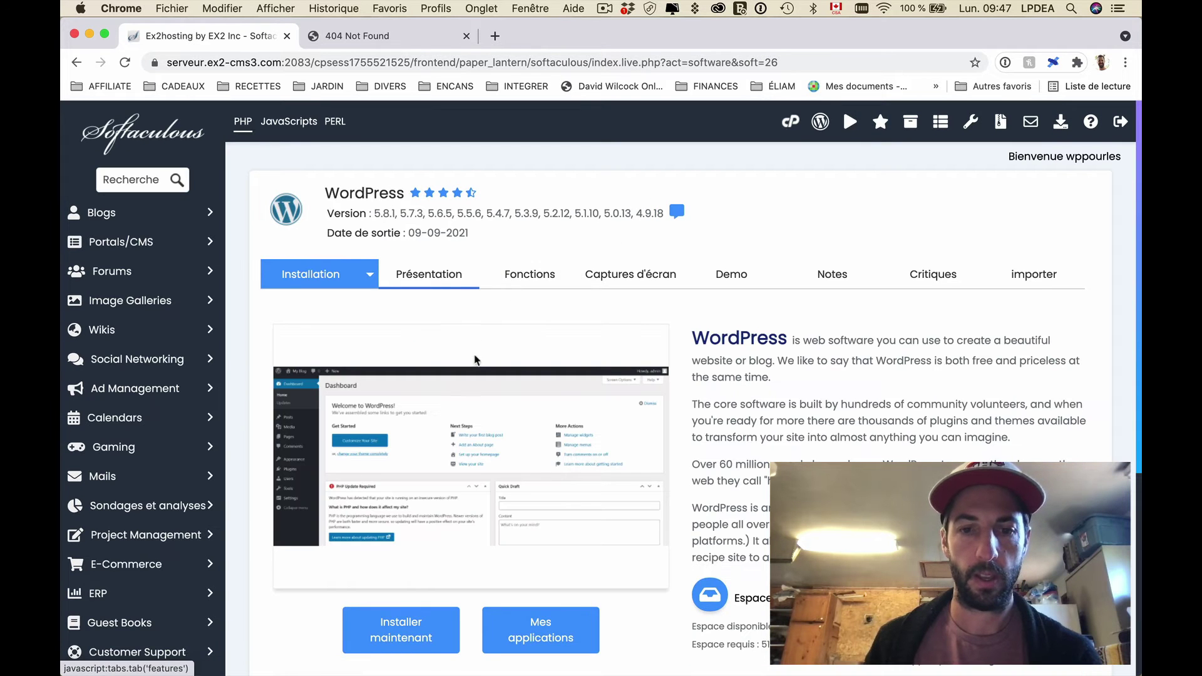
scroll(438, 438, down, 3)
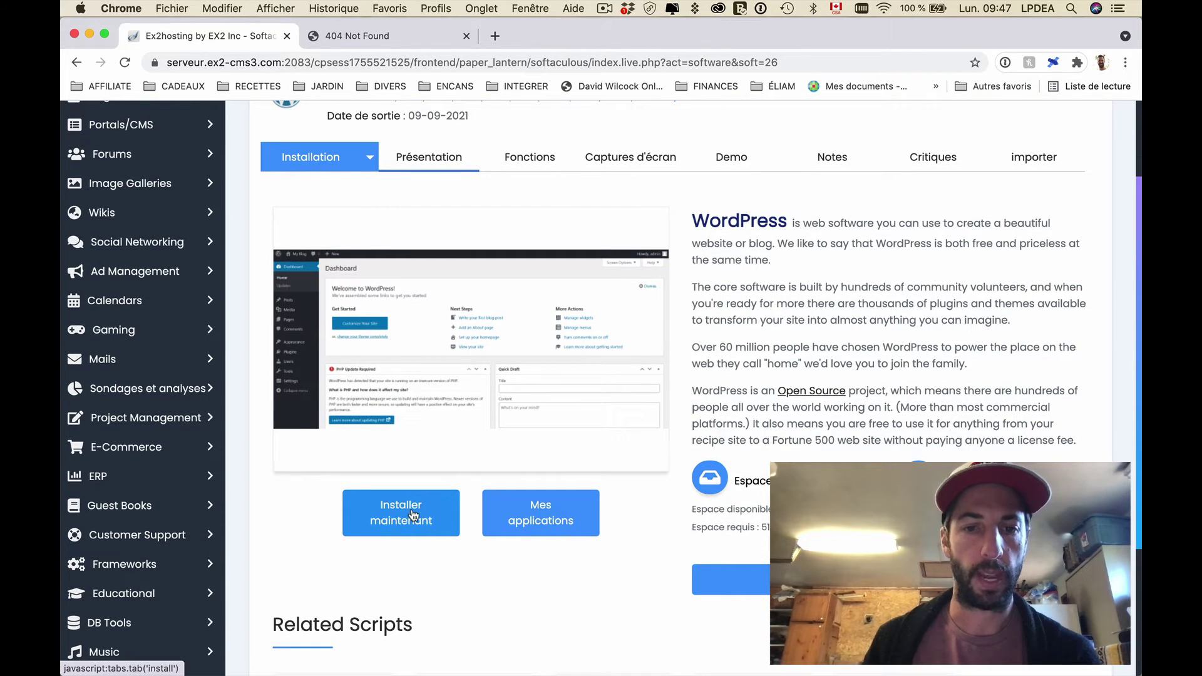
click(413, 515)
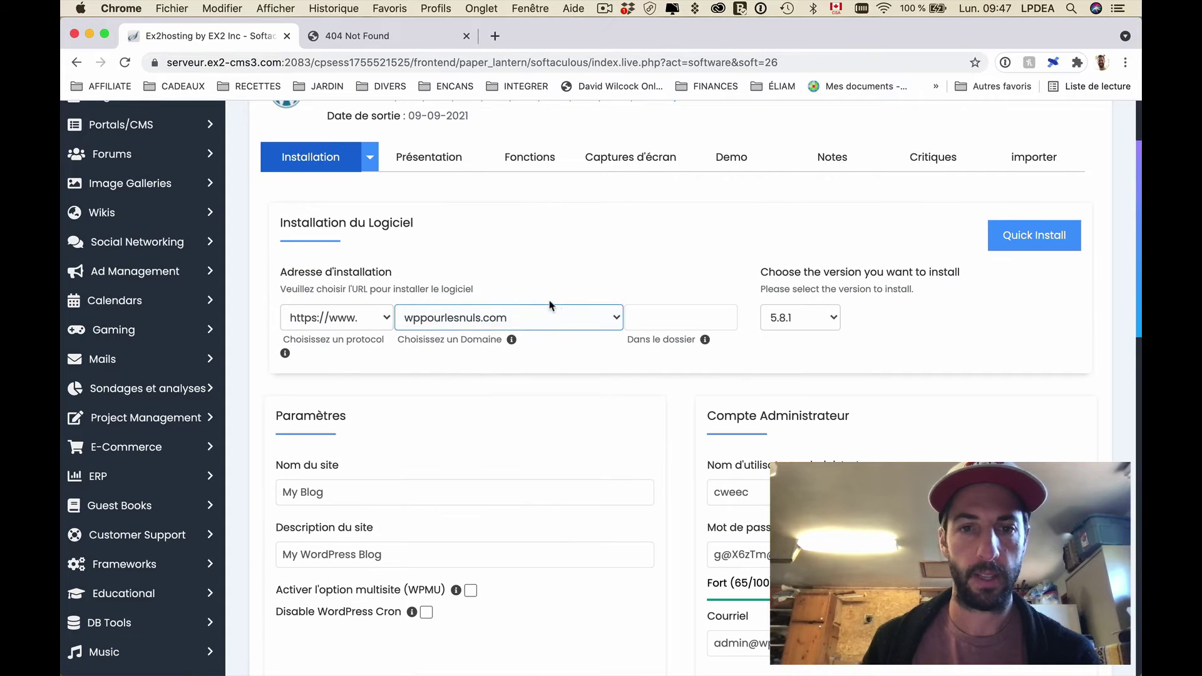
click(482, 317)
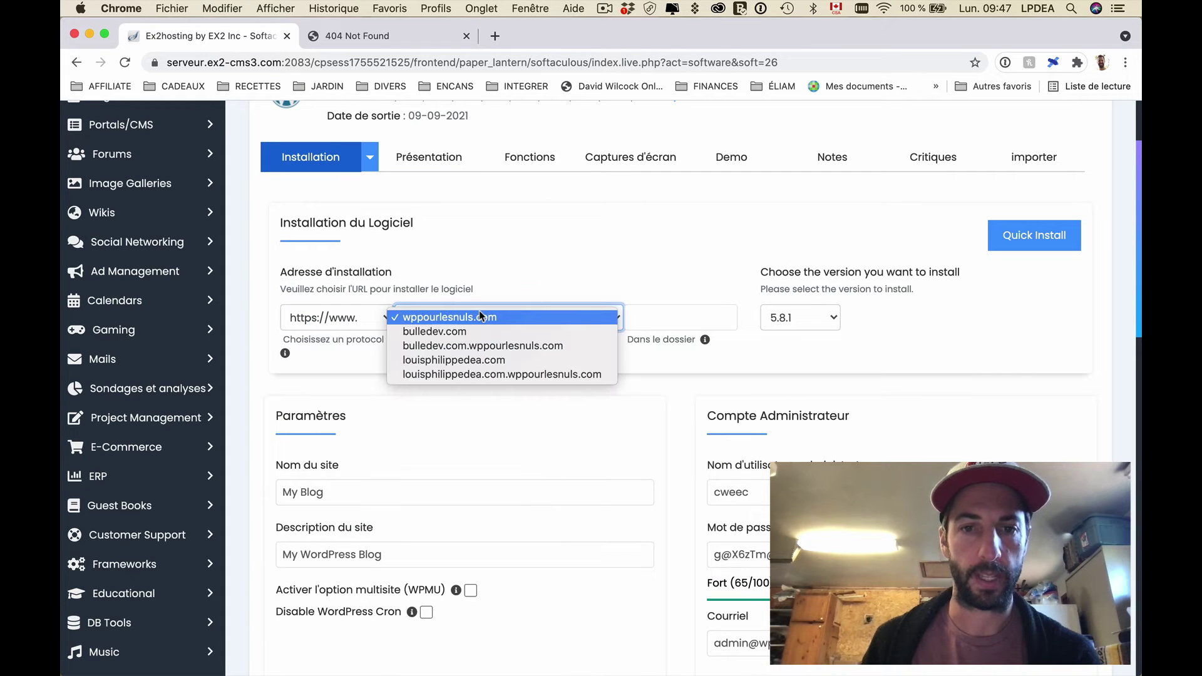
click(465, 362)
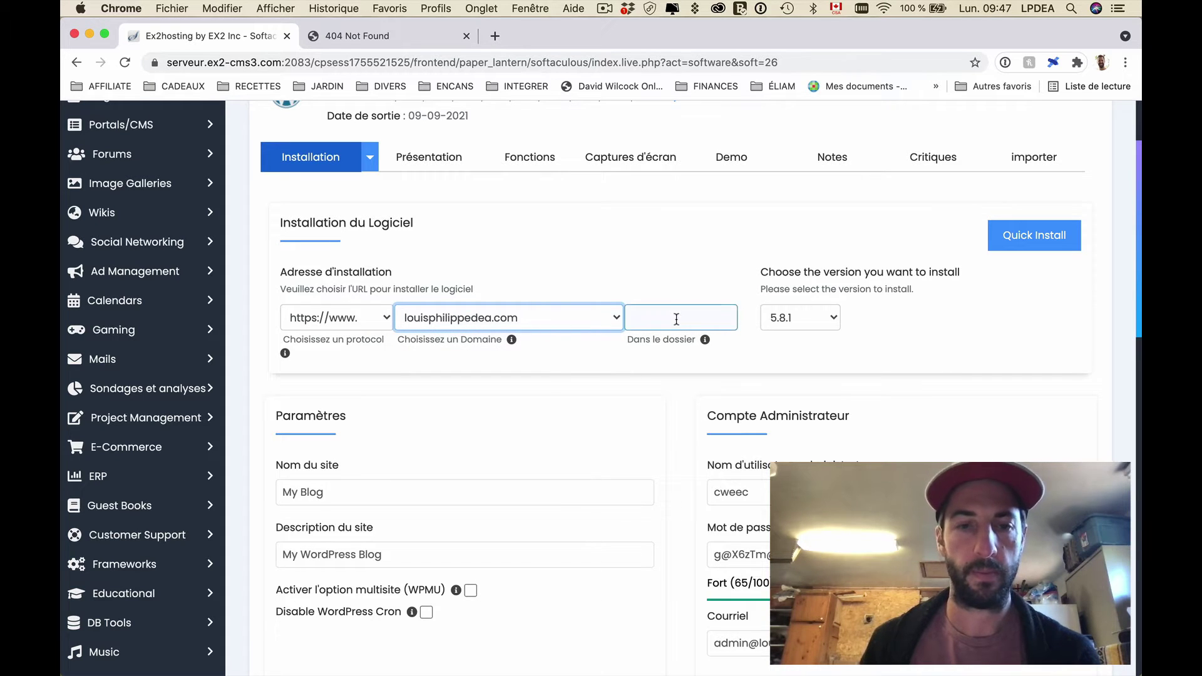
click(336, 320)
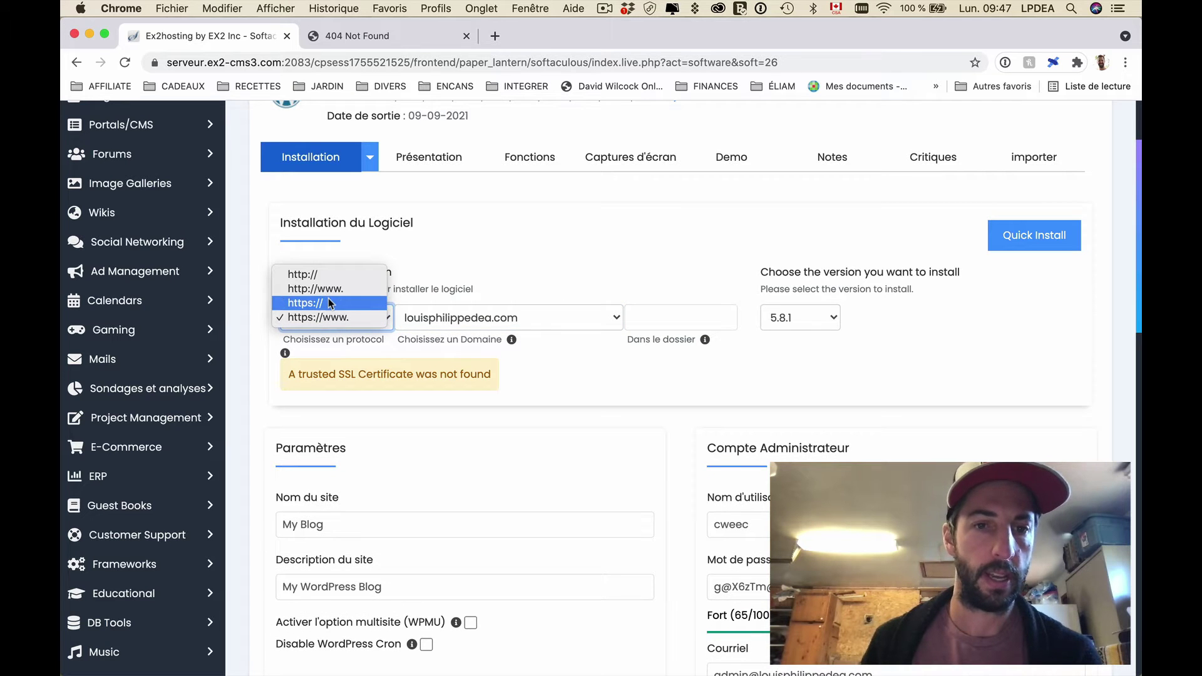
click(375, 319)
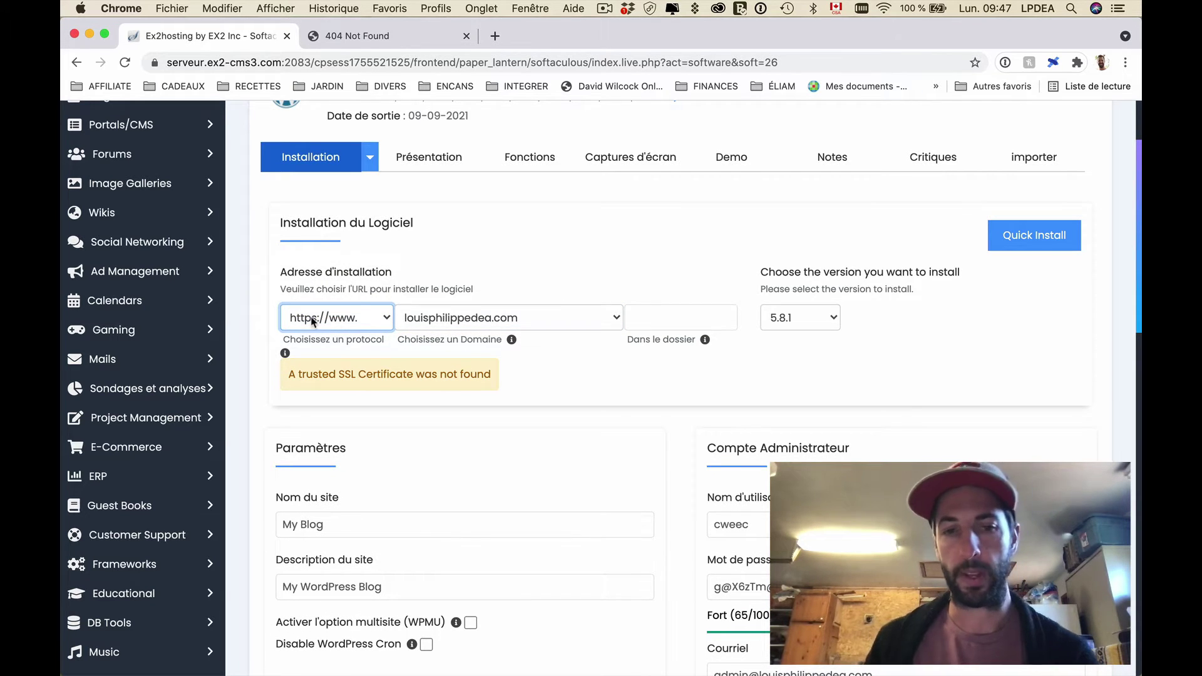
click(374, 319)
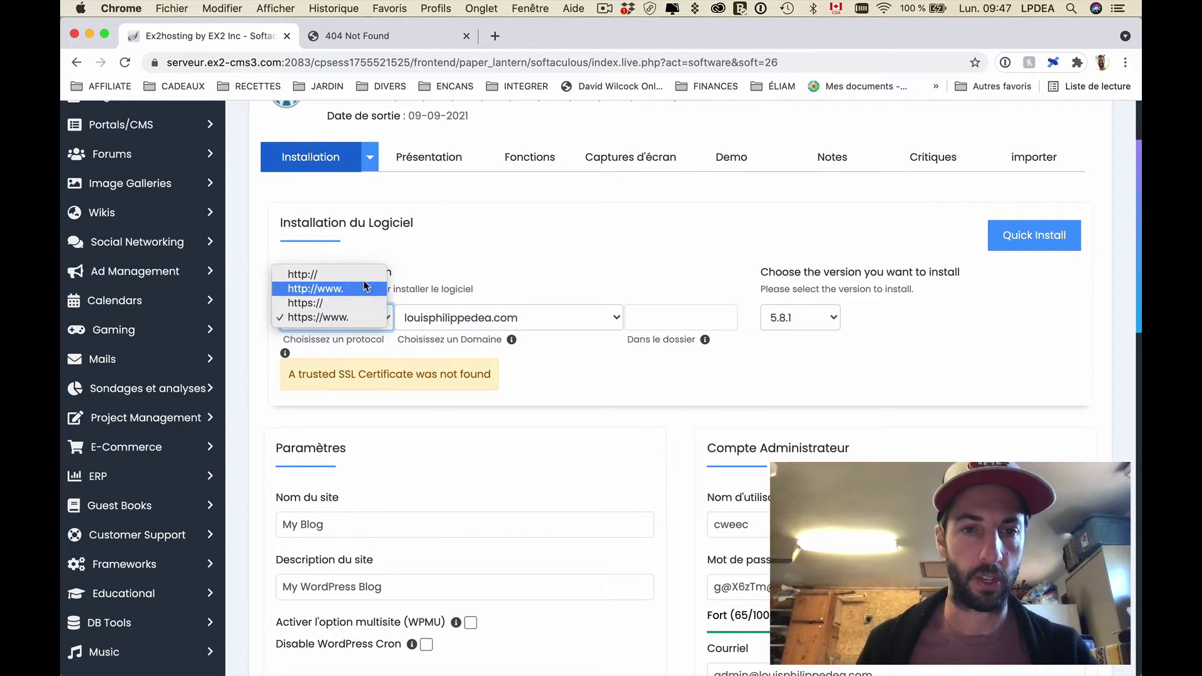
click(366, 274)
click(351, 319)
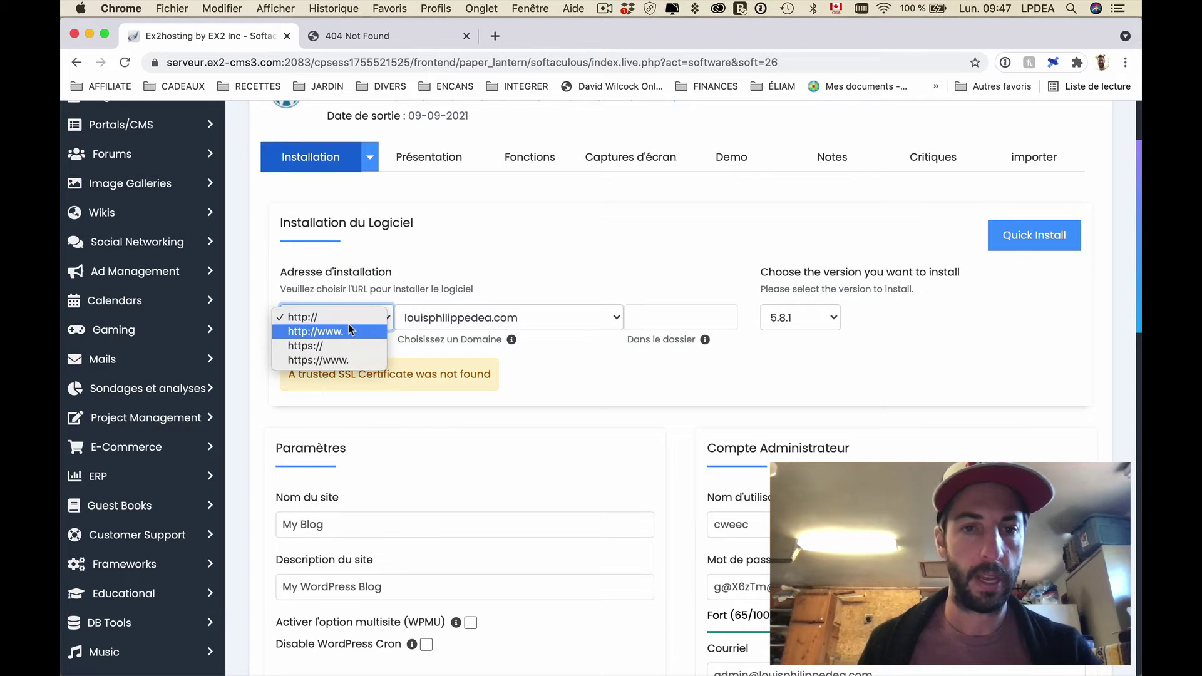
click(321, 333)
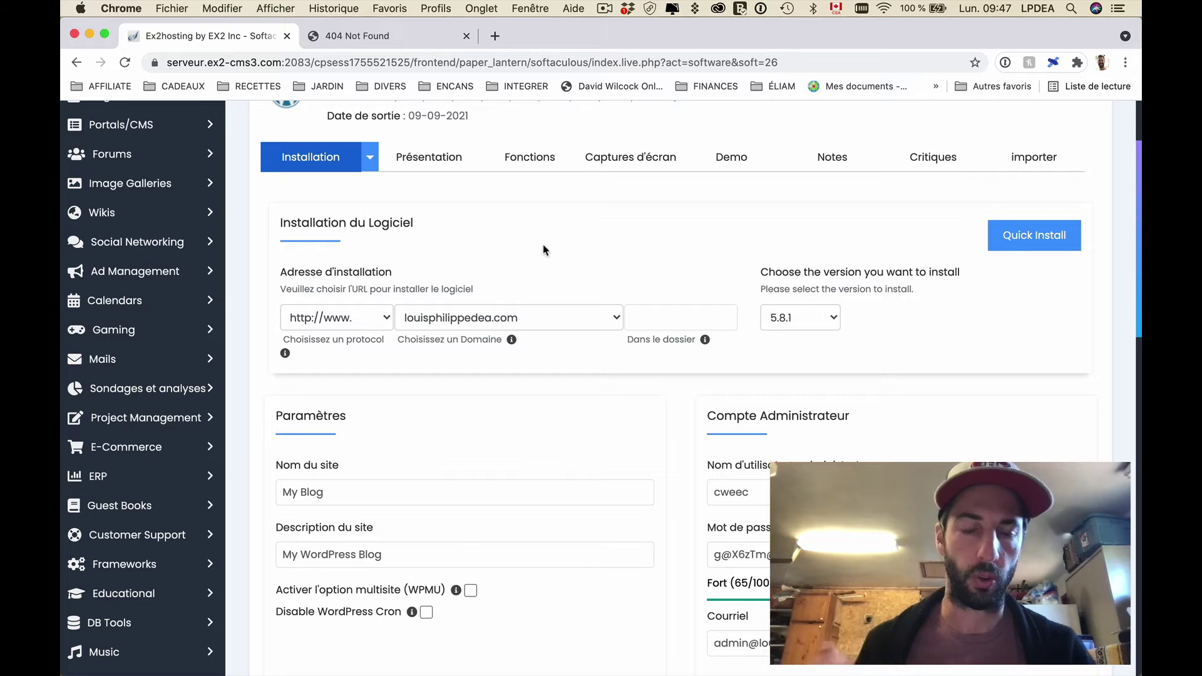
scroll(544, 250, down, 1)
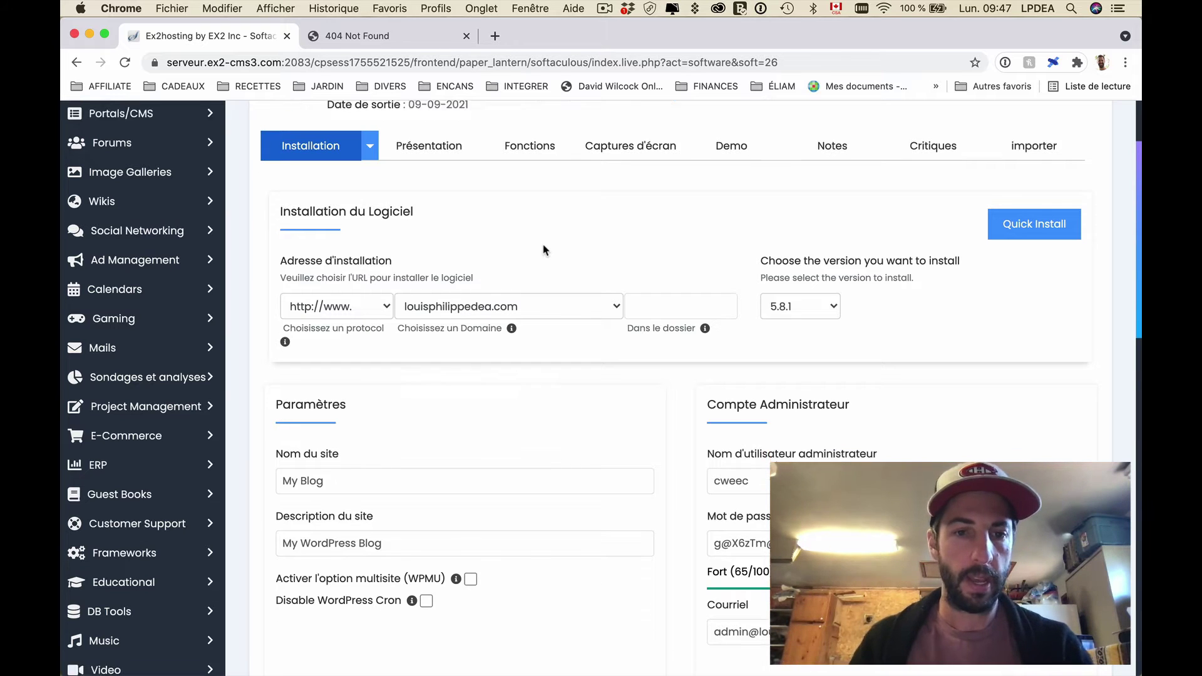
Step: Replace 'My Blog' with the owner's full name and set description 'Le blog personnel de' plus their name
scroll(475, 300, down, 3)
click(377, 355)
key(super+a)
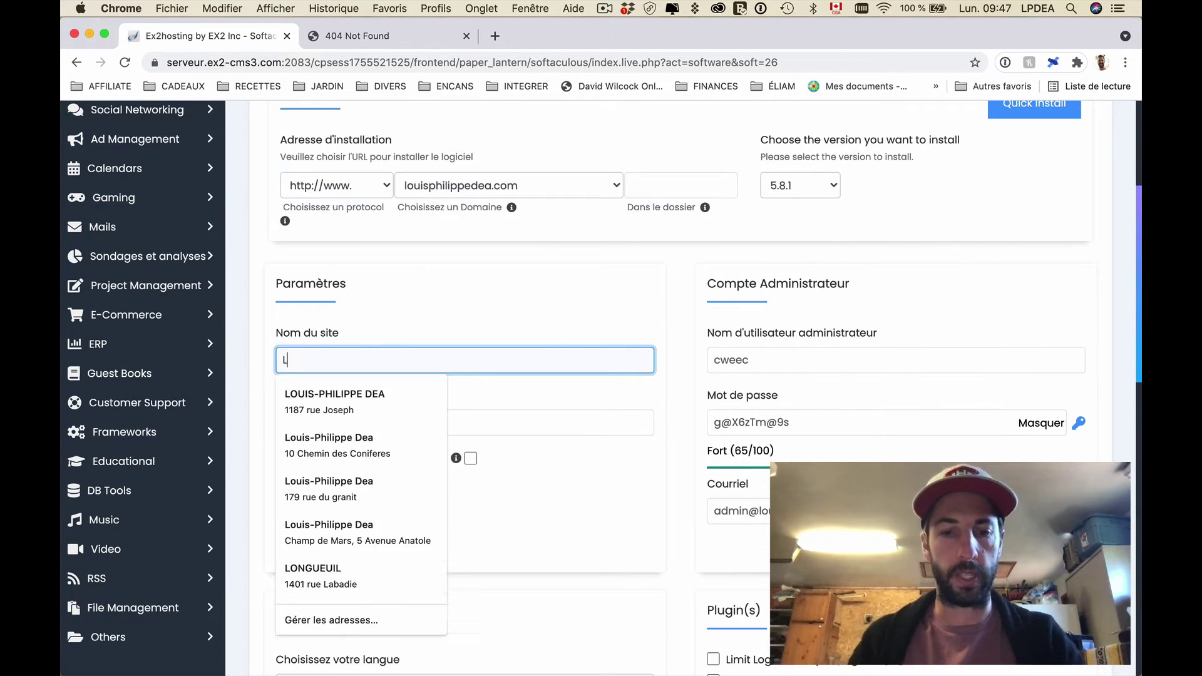
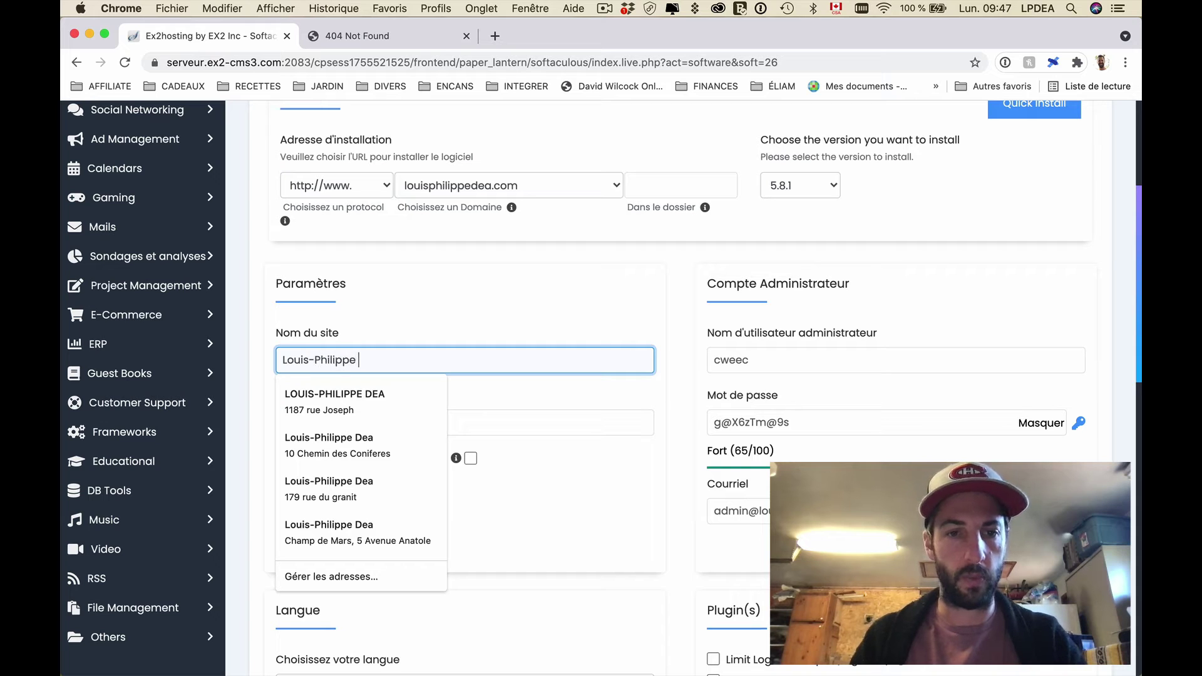
key(Tab)
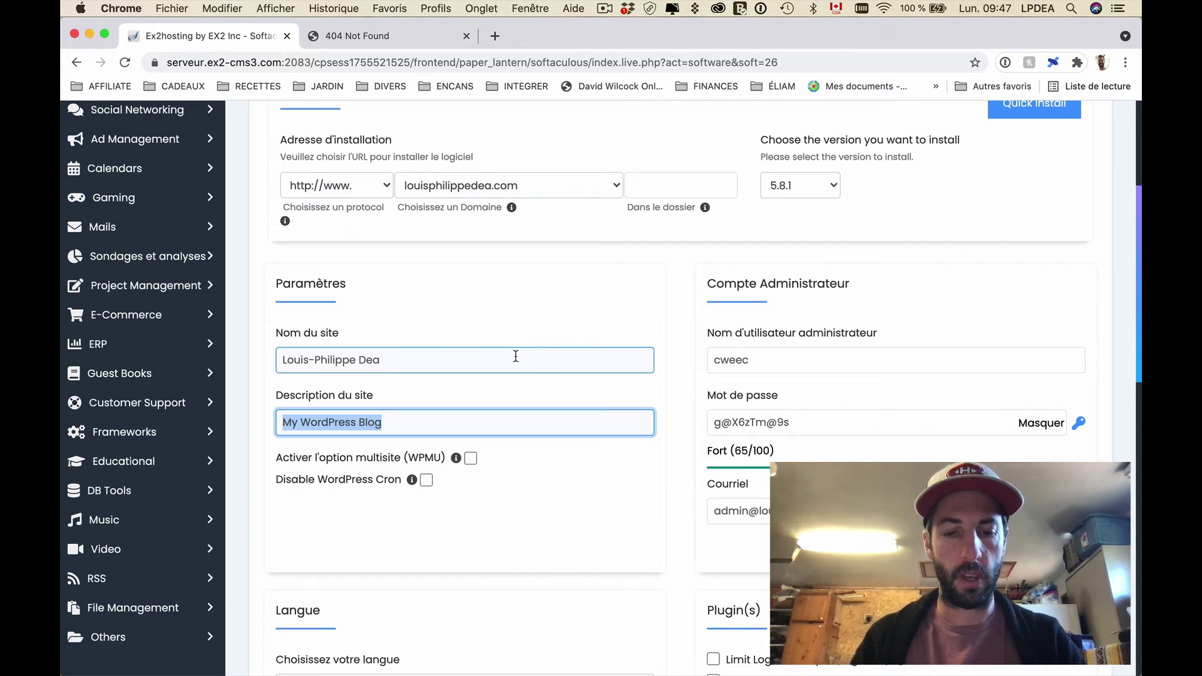
text(Blog)
key(super+a)
text(Le b)
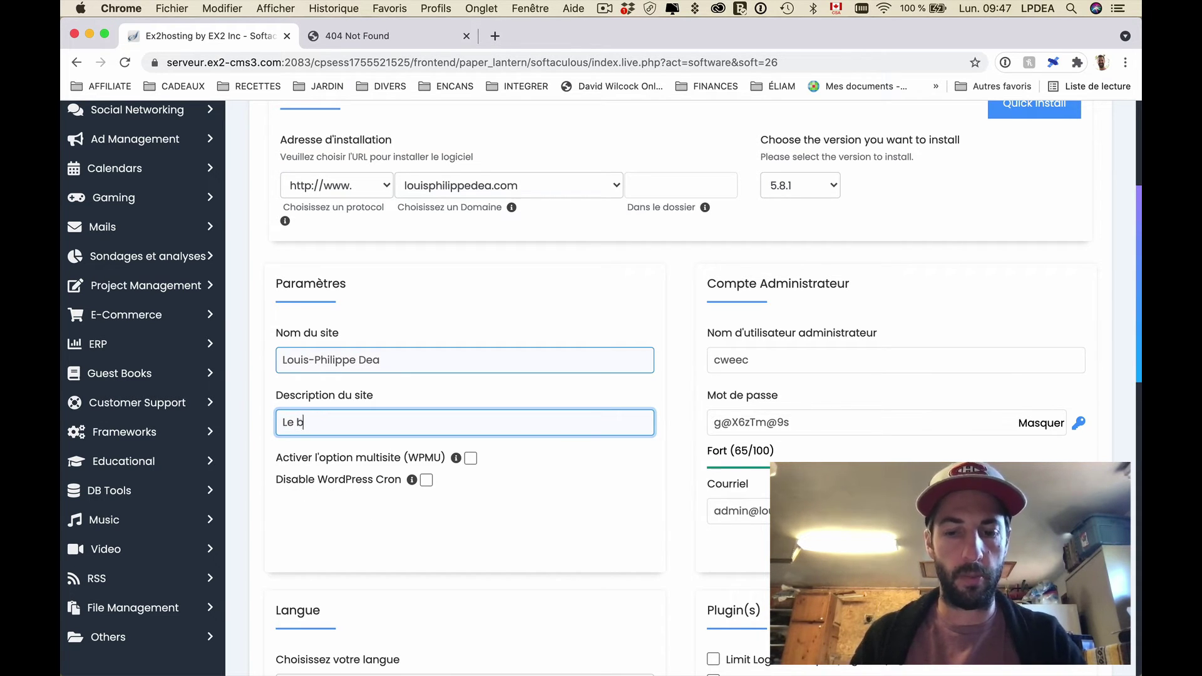
text(log personnel)
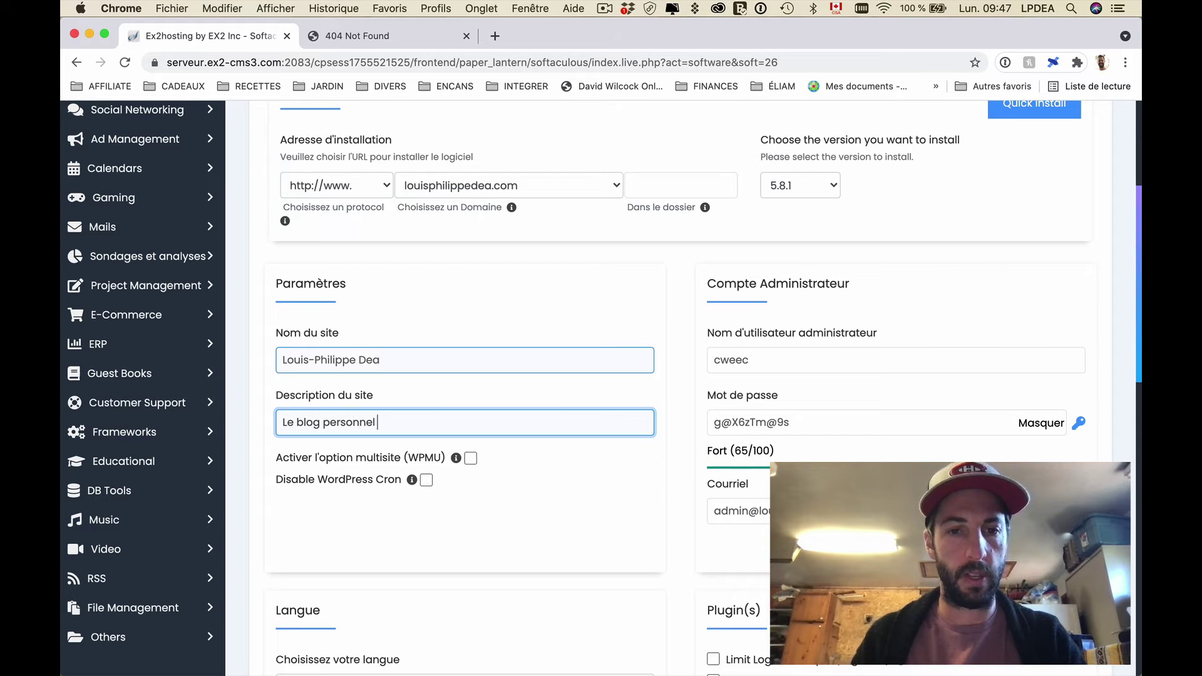
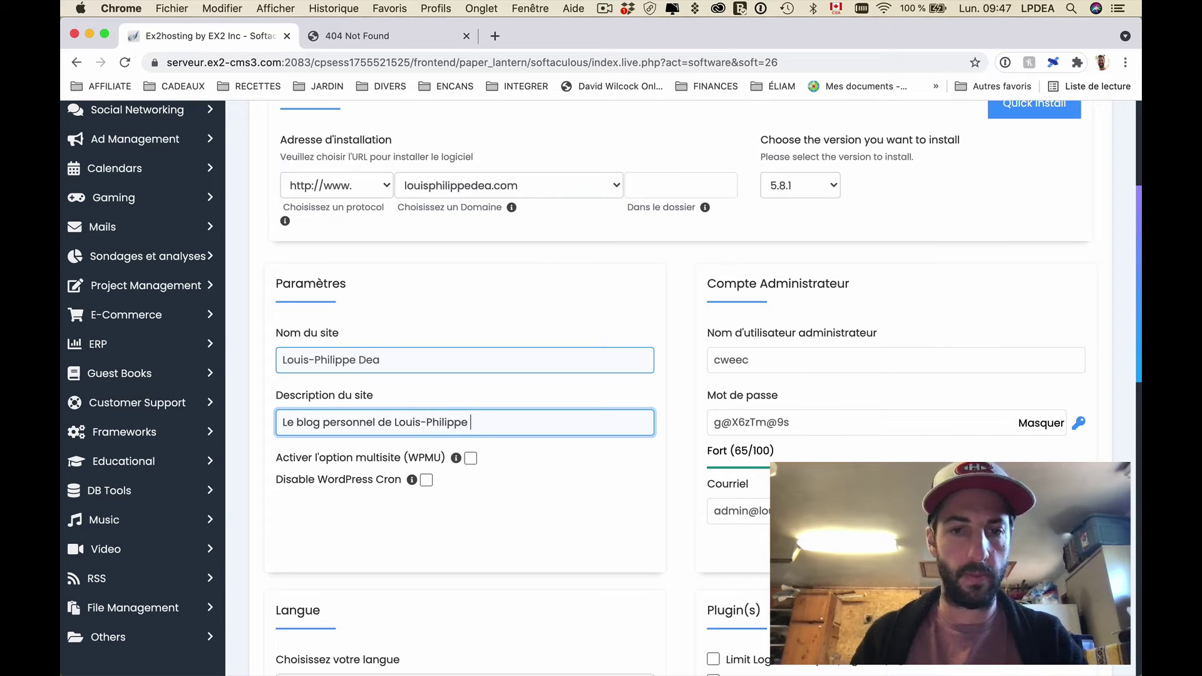
scroll(542, 457, down, 5)
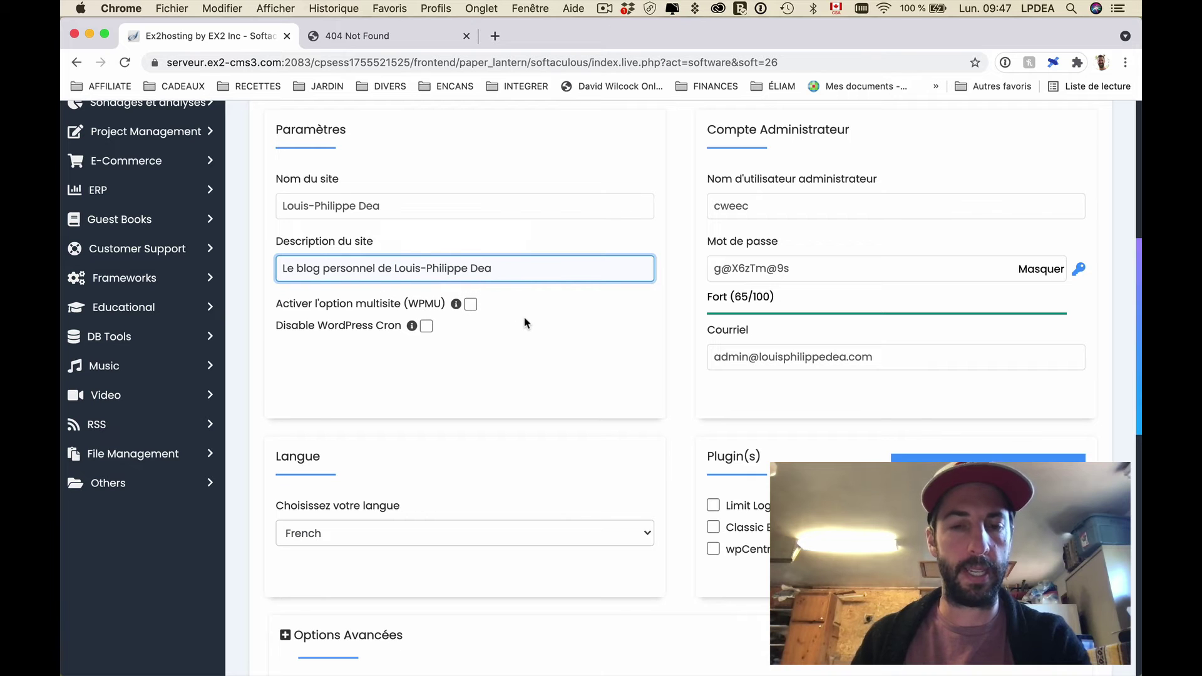
scroll(526, 323, down, 1)
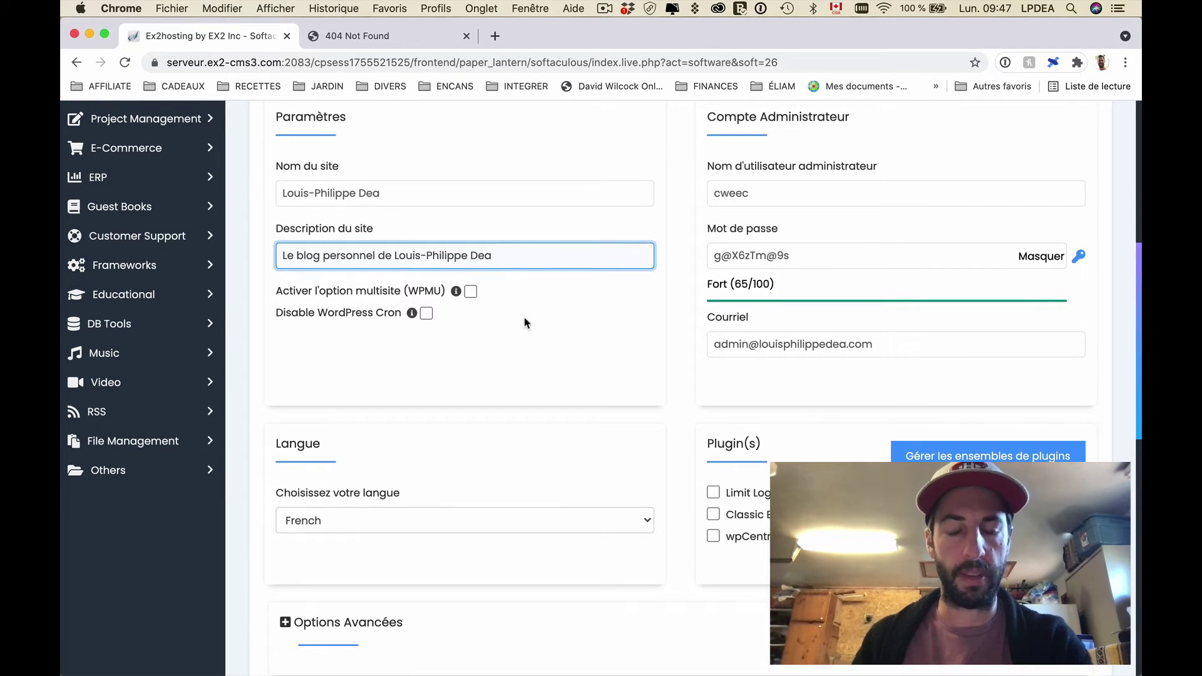
scroll(526, 324, down, 5)
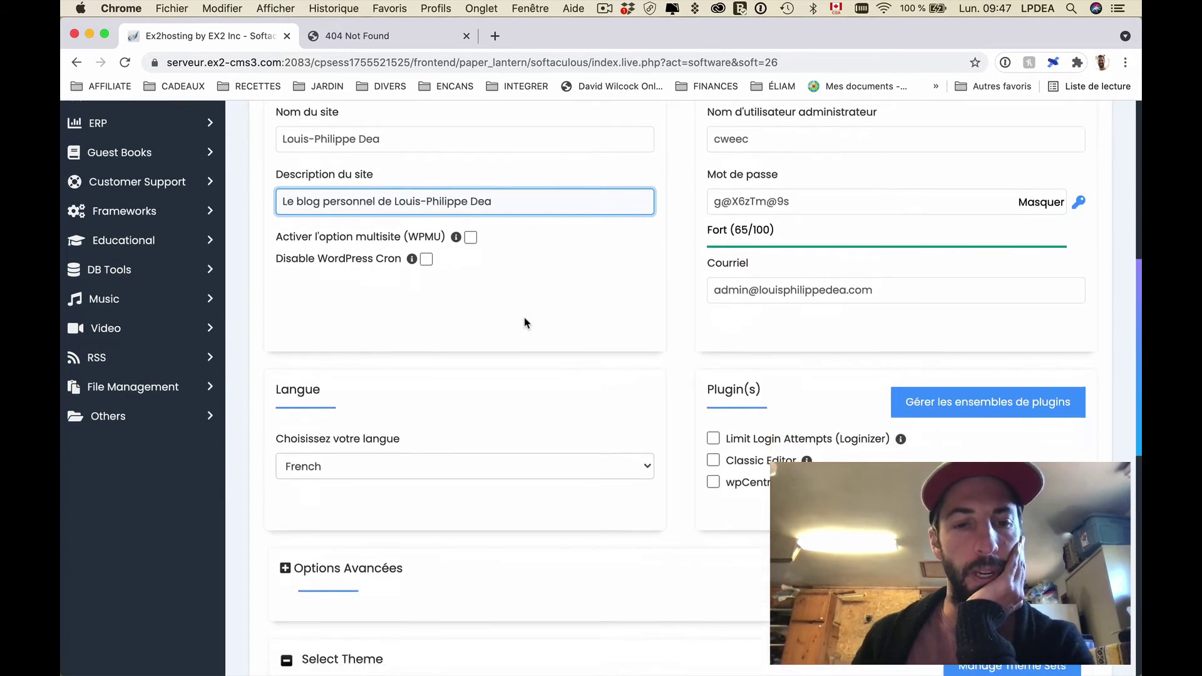
click(524, 323)
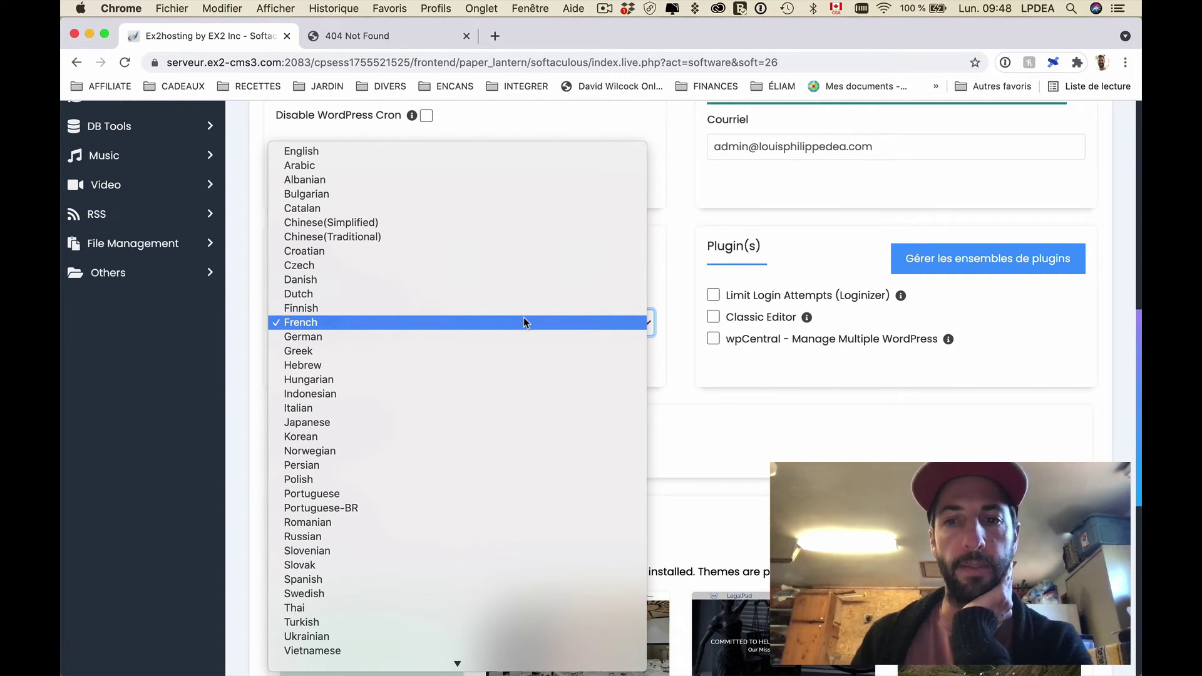
click(523, 319)
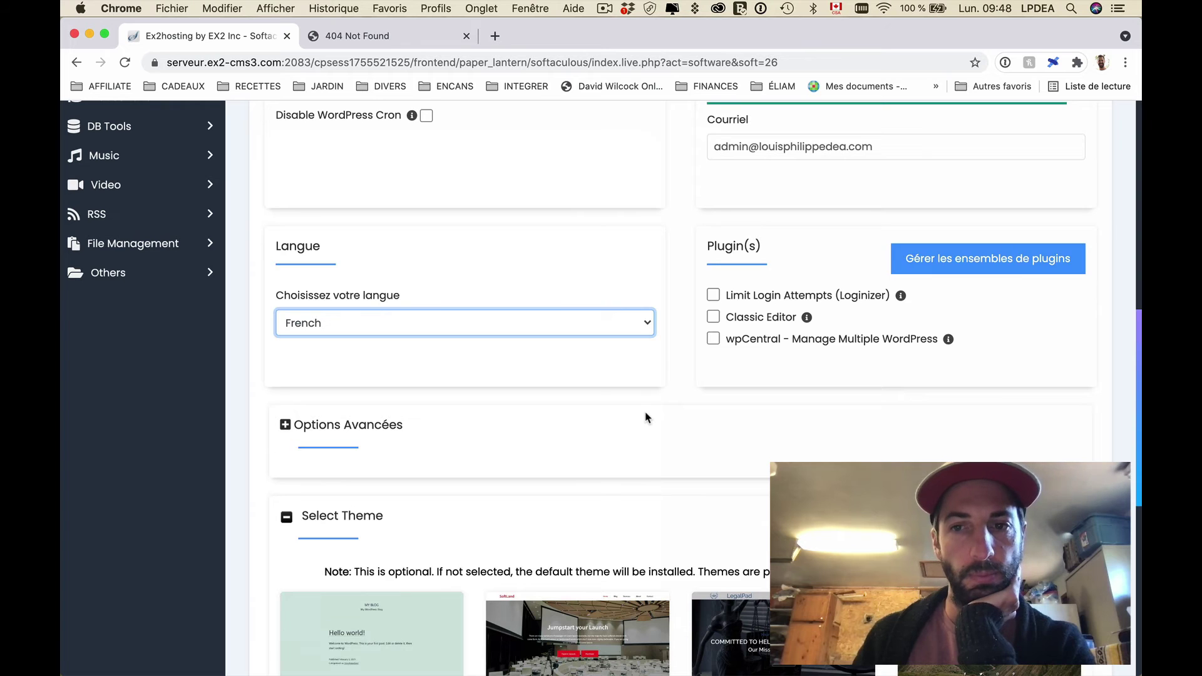
scroll(646, 417, up, 5)
scroll(646, 416, down, 2)
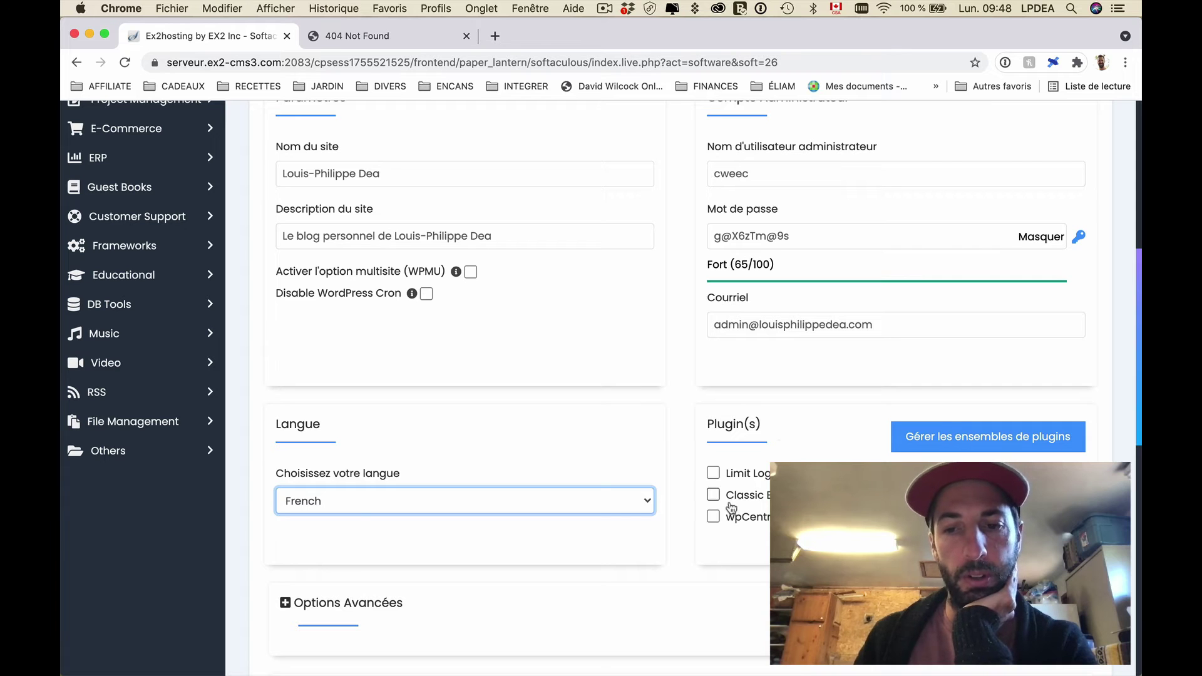
scroll(804, 419, up, 3)
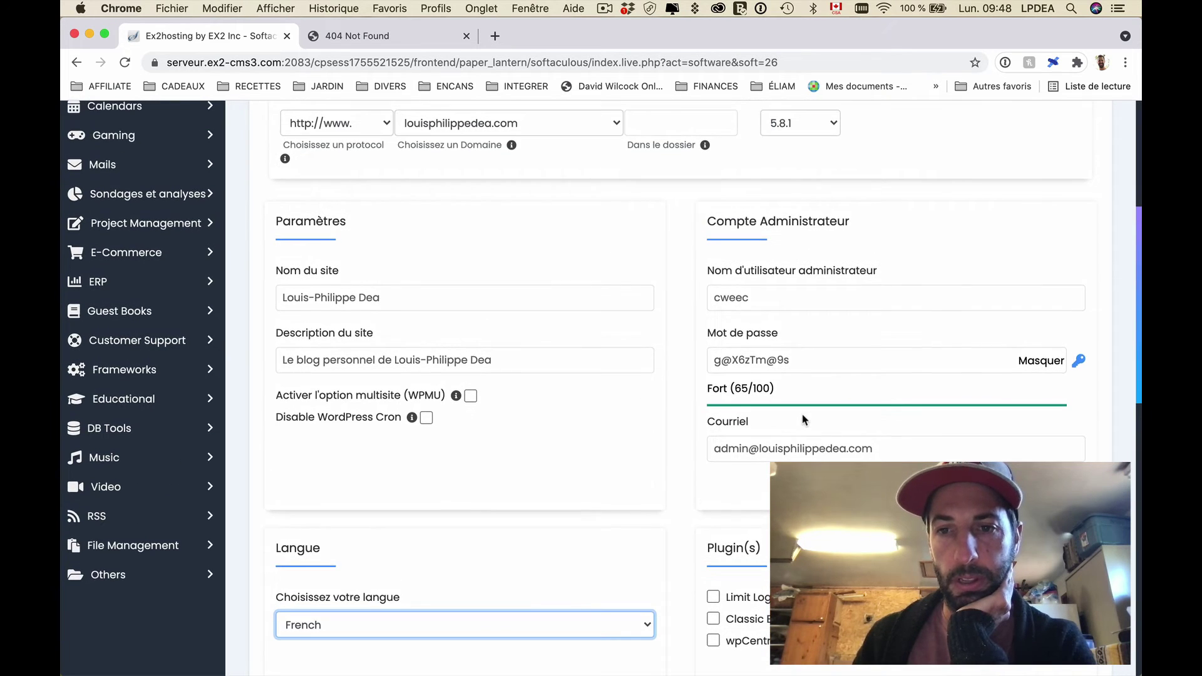
Step: Save the generated admin username and password into a blank TextEdit note
click(808, 290)
drag(810, 303, 692, 304)
key(super+c)
mouse_move(68, 341)
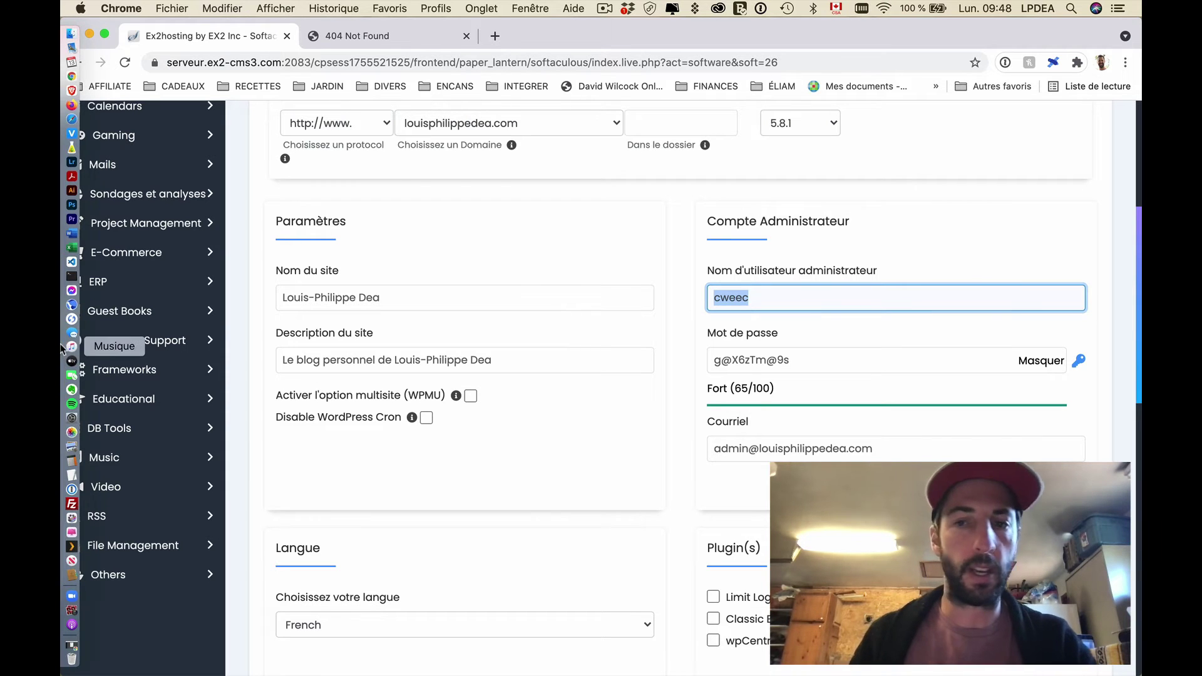
click(71, 474)
key(super+v)
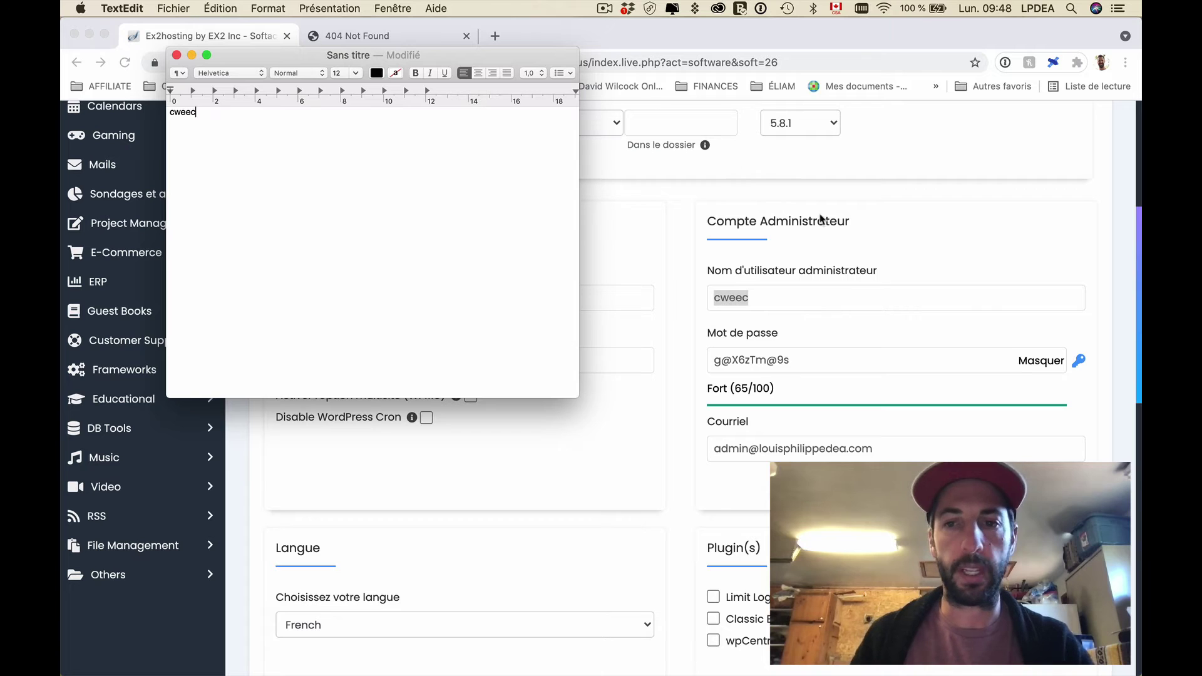
key(super+Tab)
click(797, 359)
key(super+a)
key(super+c)
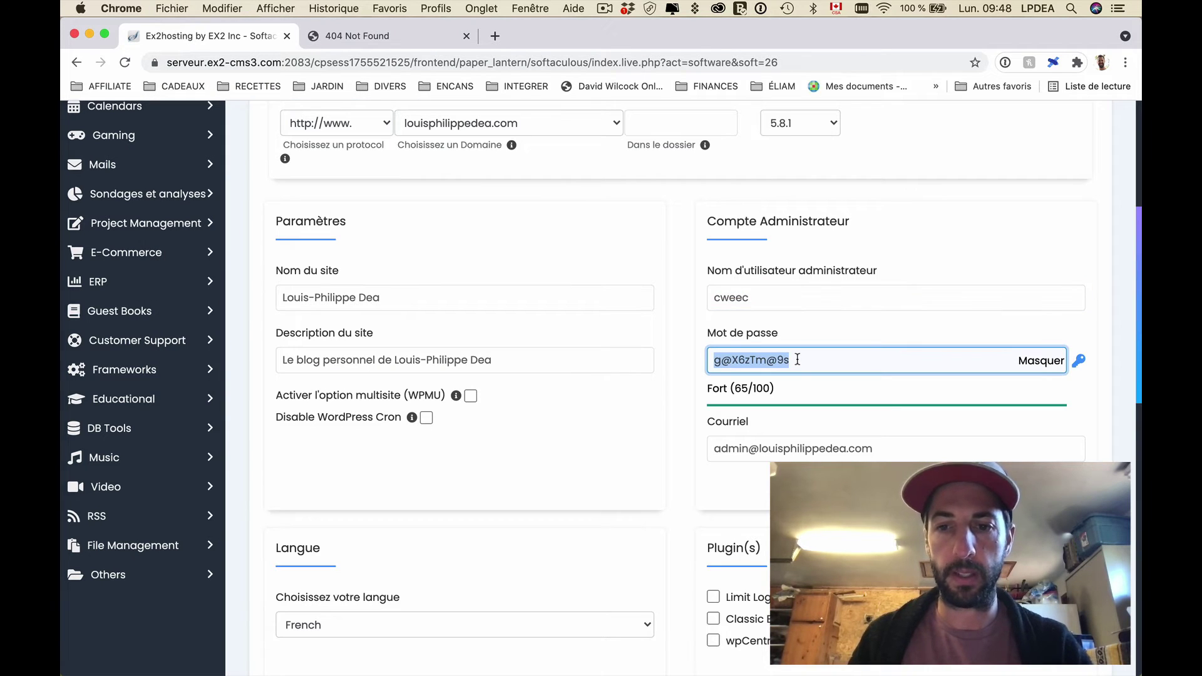
key(ctrl+Up)
click(320, 185)
key(Return)
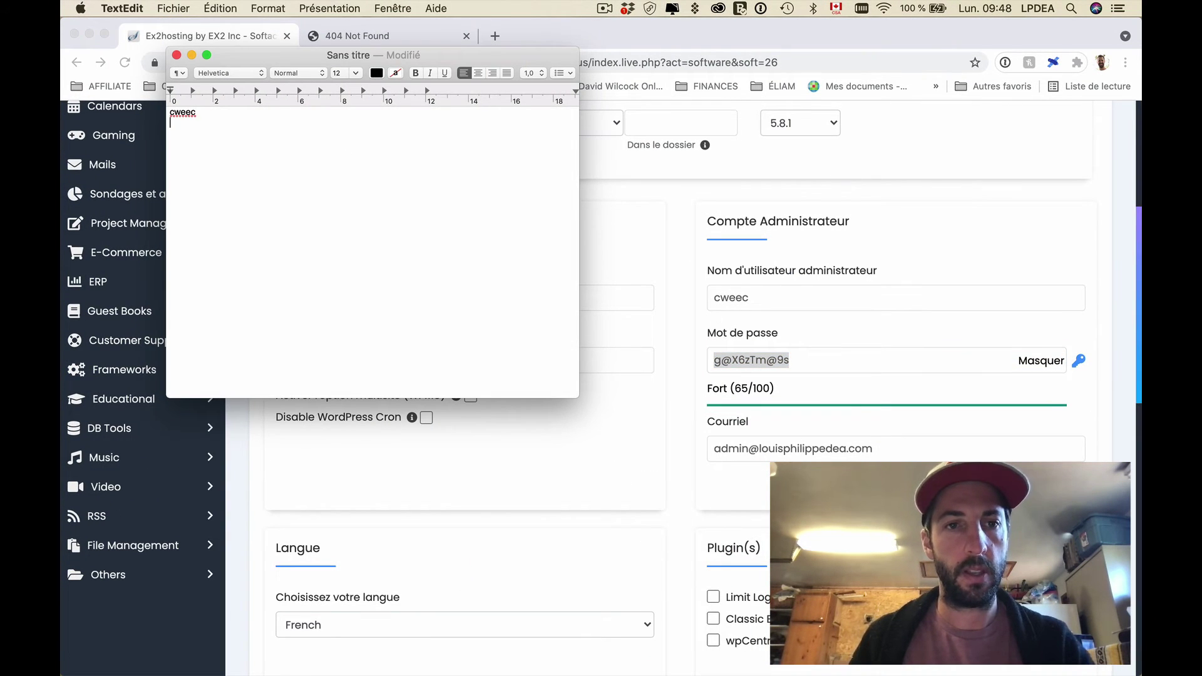
key(super+v)
Step: Replace the default admin e-mail with the site's contact address
click(841, 448)
key(super+a)
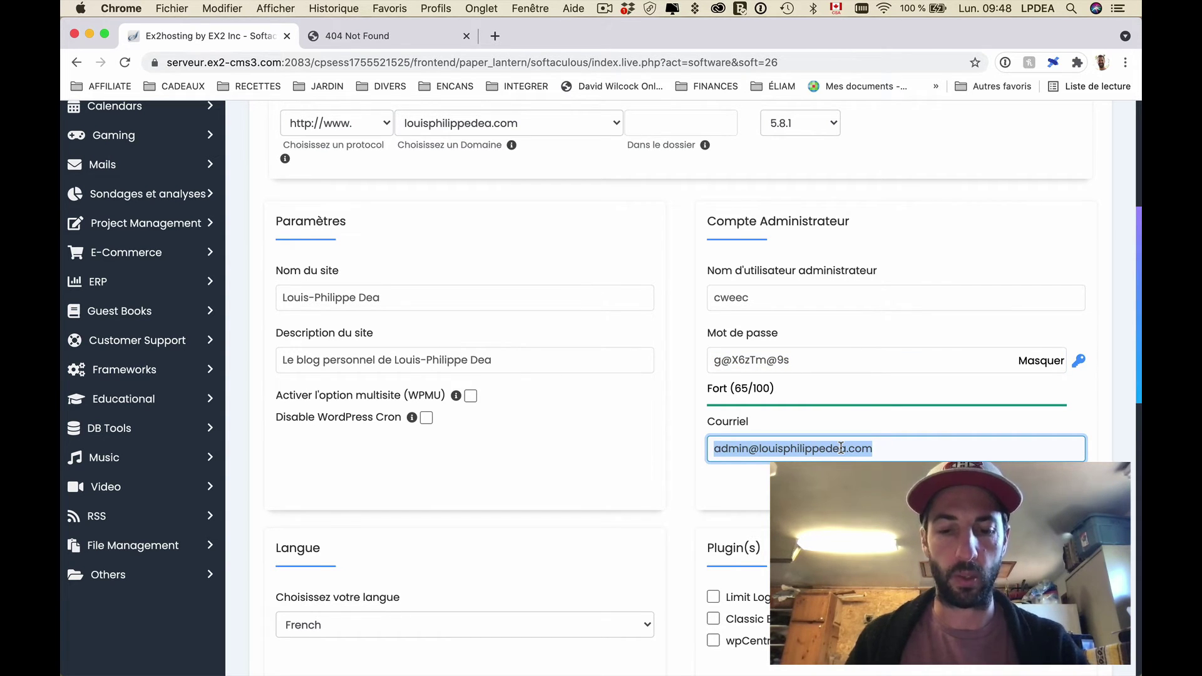
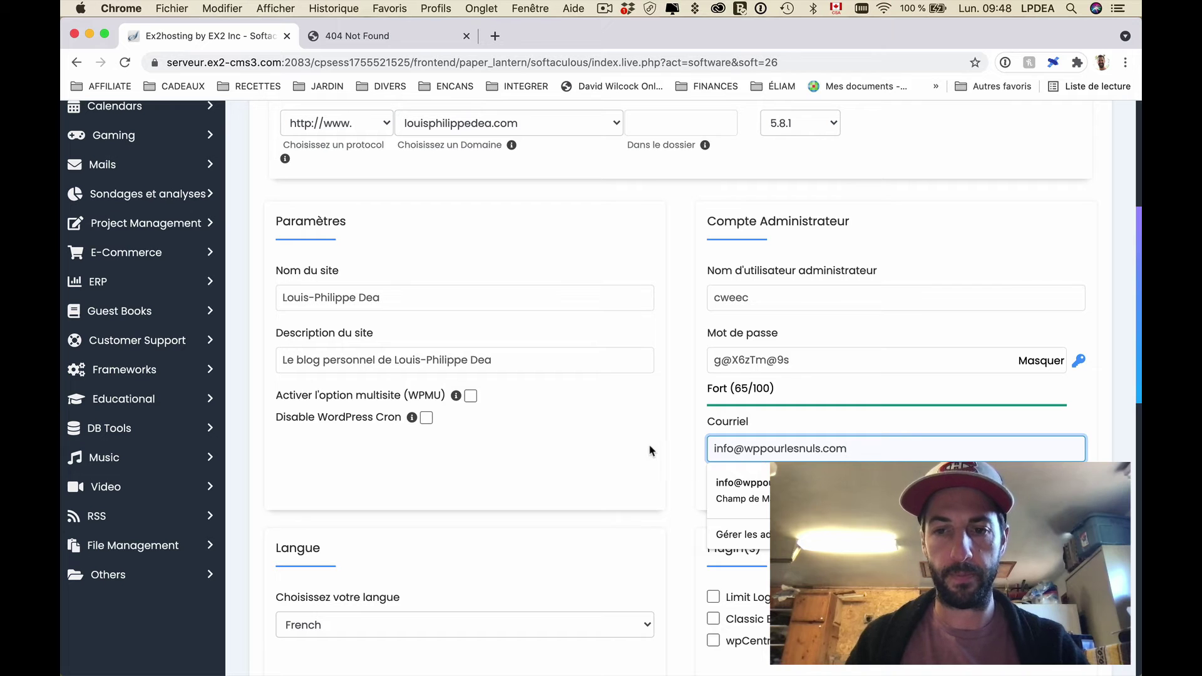
click(650, 450)
scroll(660, 478, down, 5)
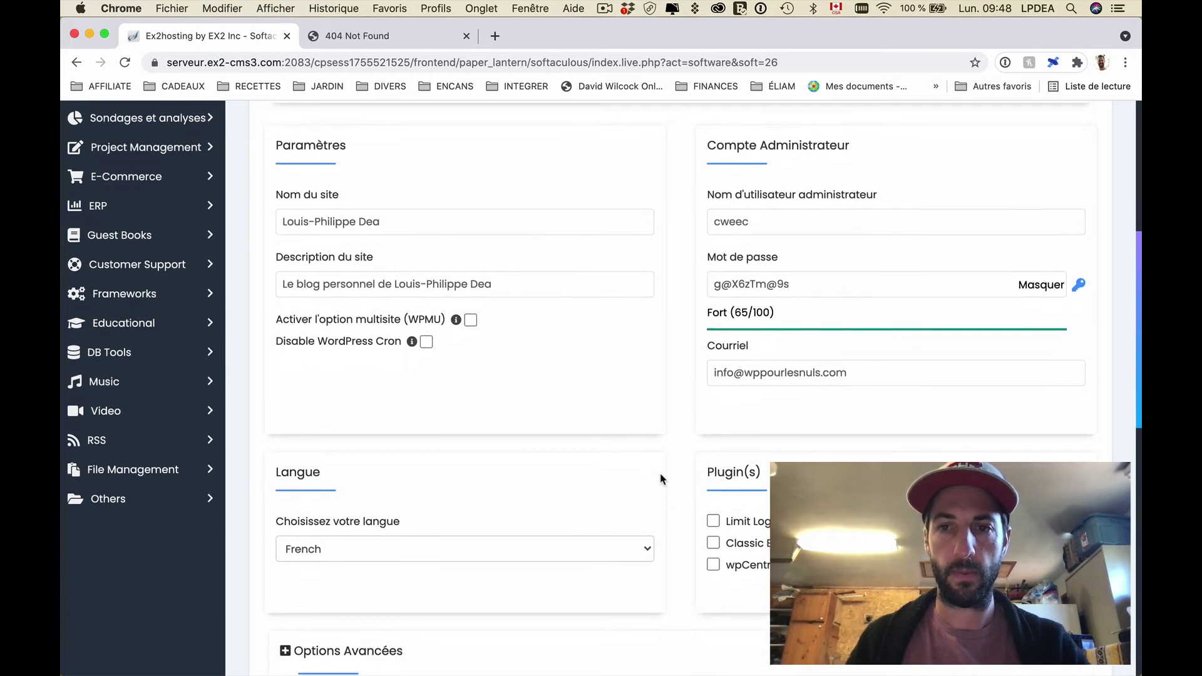
scroll(661, 479, down, 3)
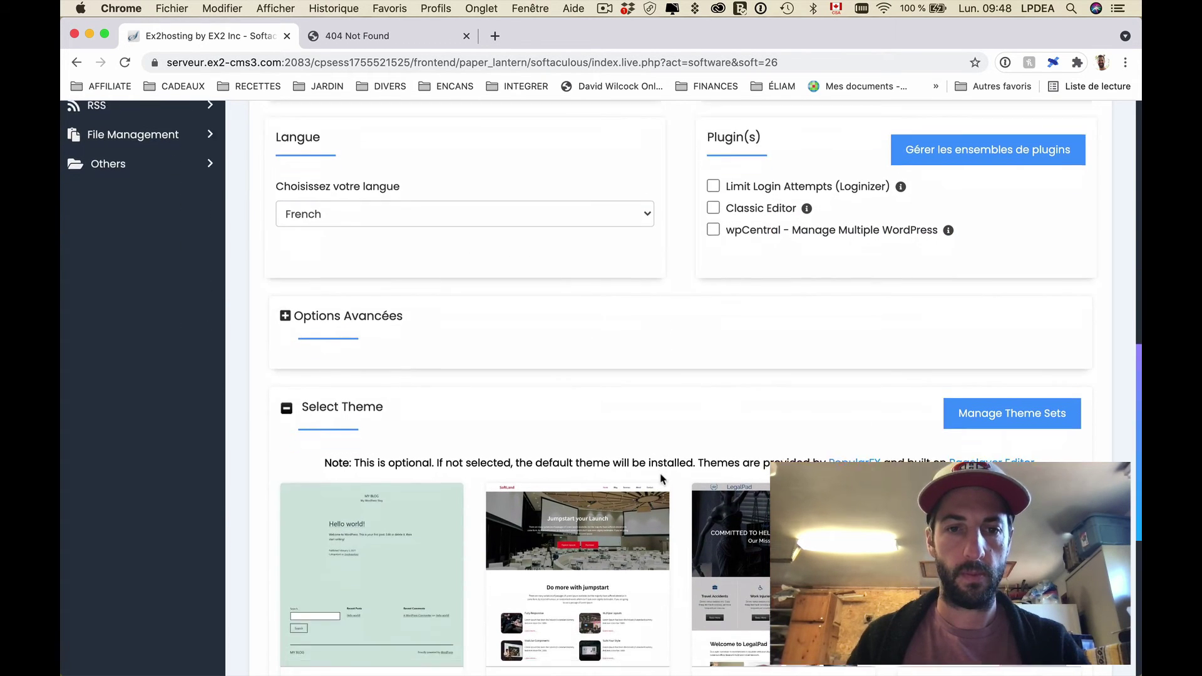
Step: Expand Options Avancées and review database name wp431 and table prefix wpg0_, leaving both unchanged
click(378, 253)
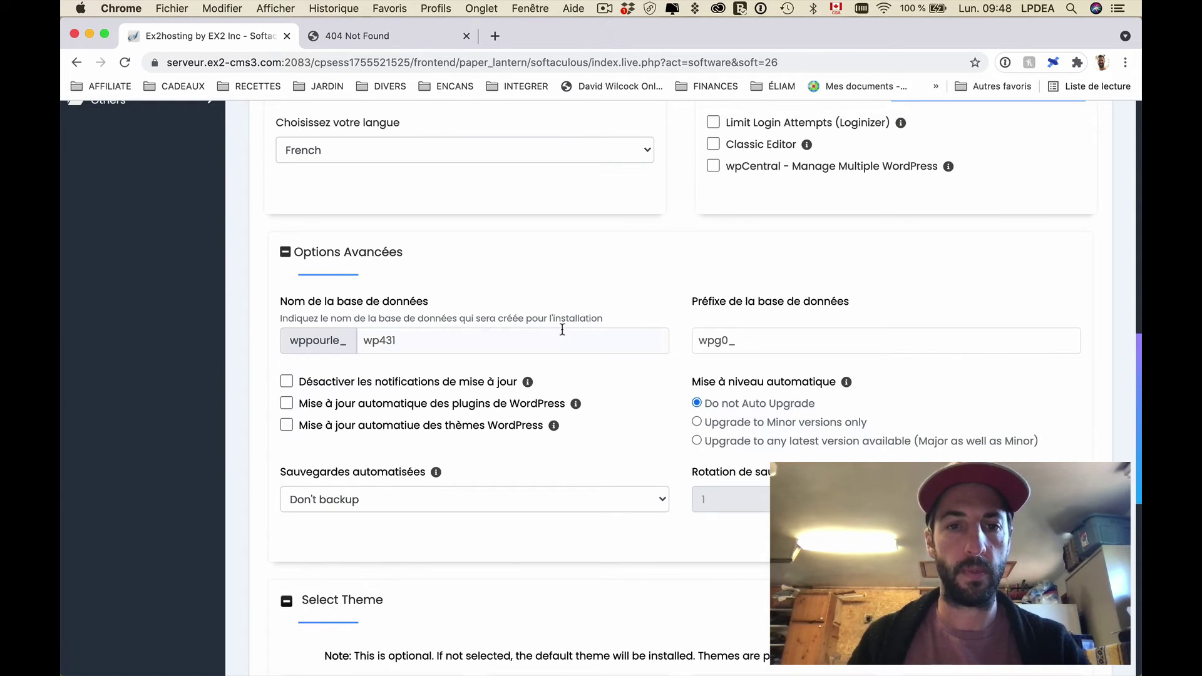
click(558, 331)
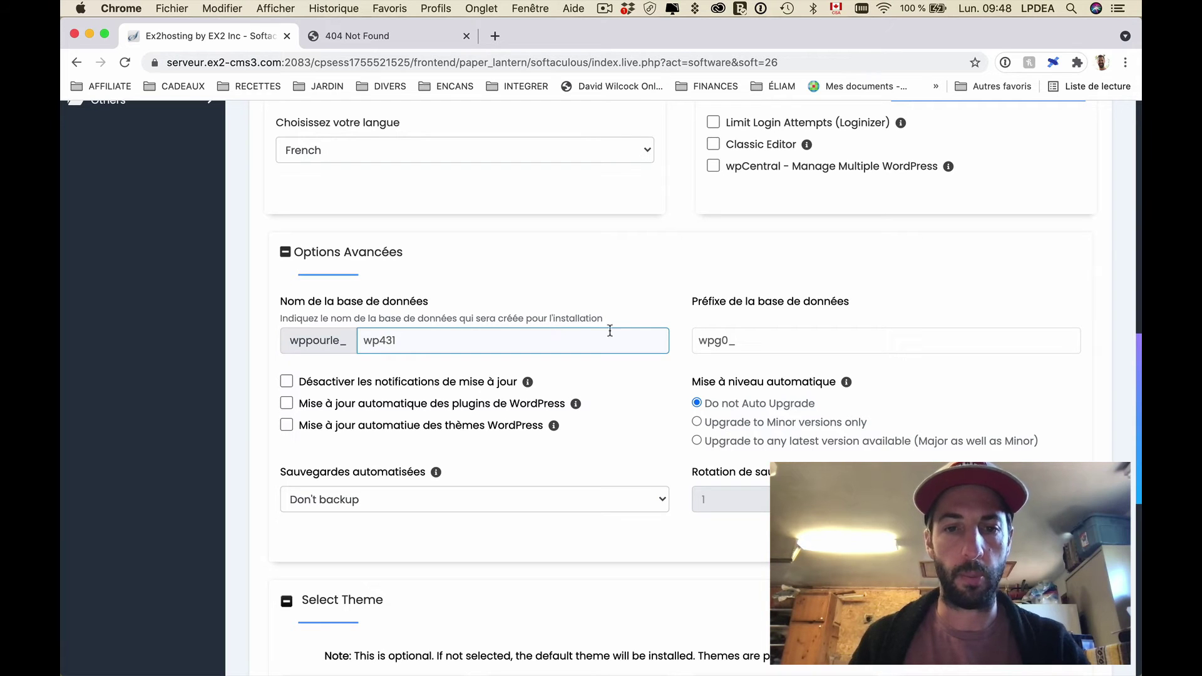
click(759, 343)
drag(728, 341, 699, 341)
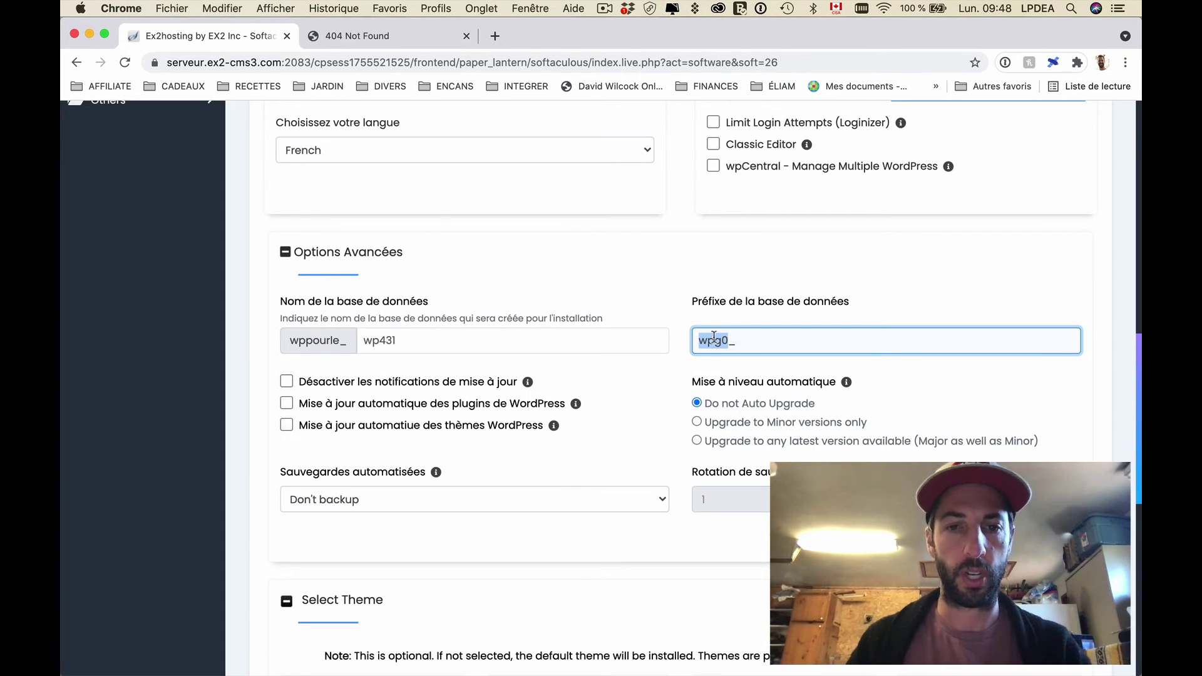
click(670, 288)
scroll(670, 286, down, 3)
scroll(670, 286, down, 3)
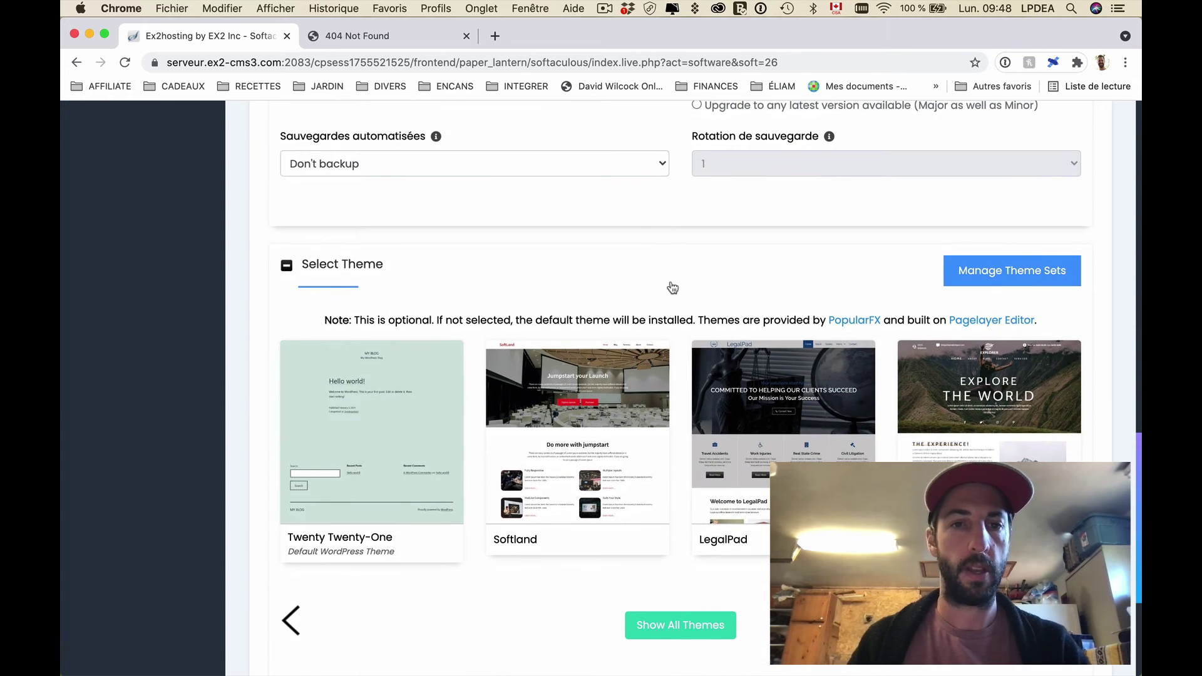
Step: Scroll past the theme cards and launch the WordPress installation for louisphilippedea.com
scroll(672, 288, down, 2)
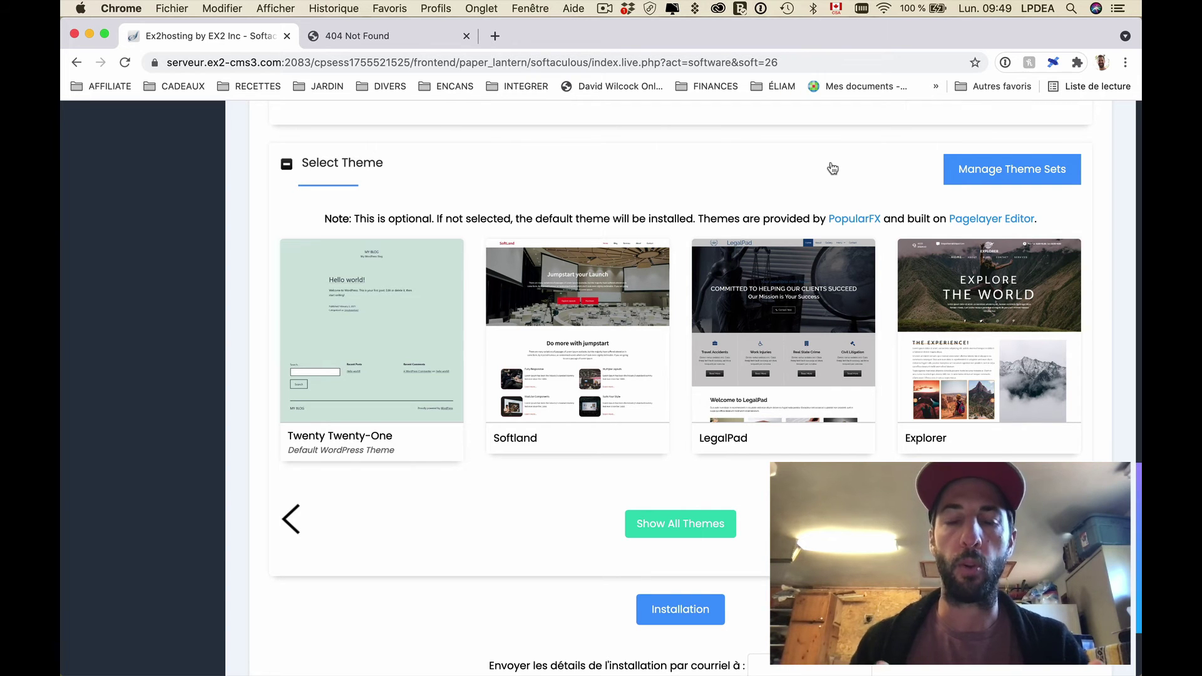
scroll(832, 167, down, 5)
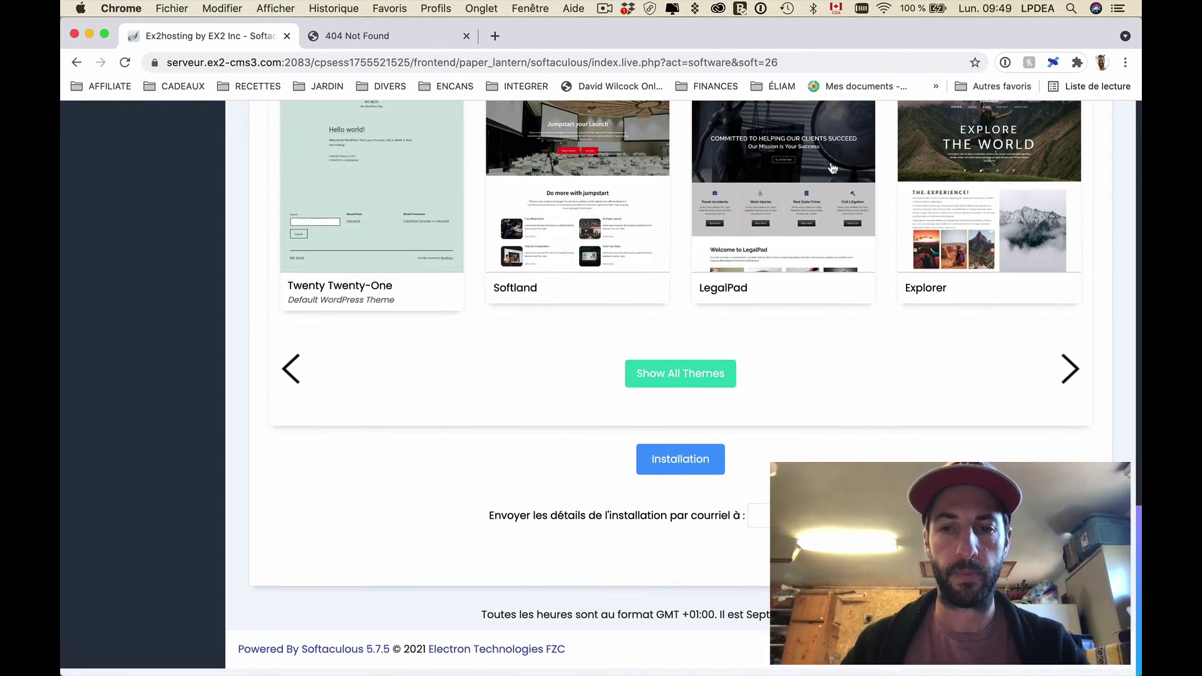
click(702, 467)
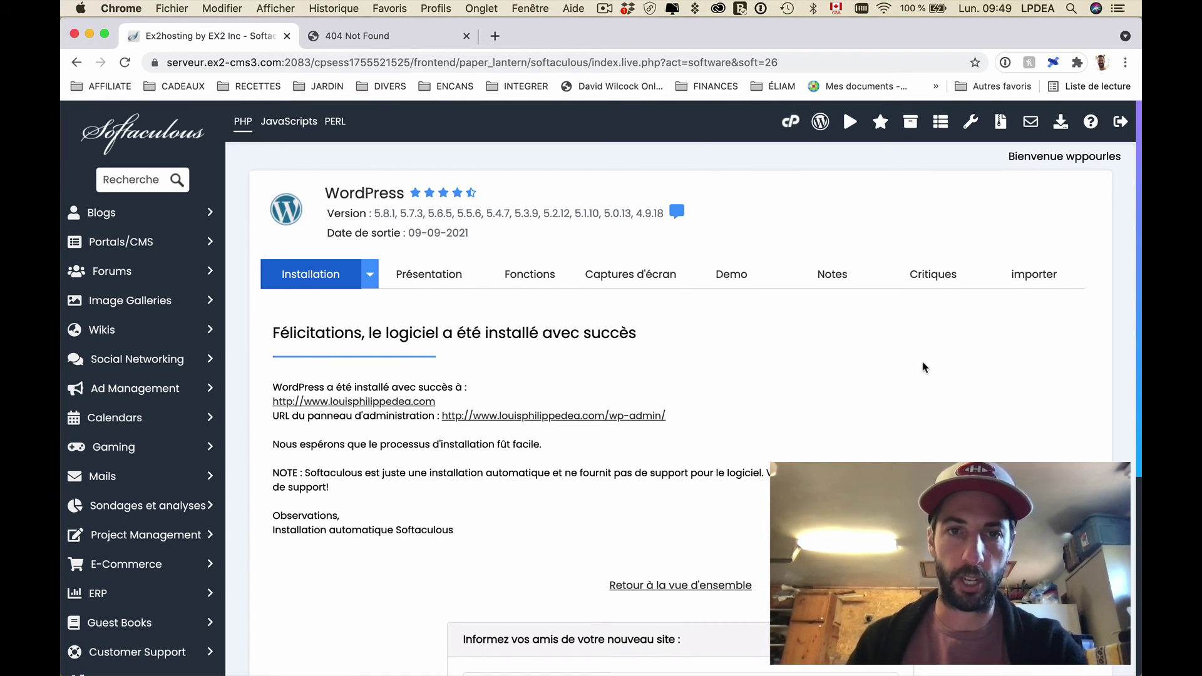
scroll(925, 368, down, 3)
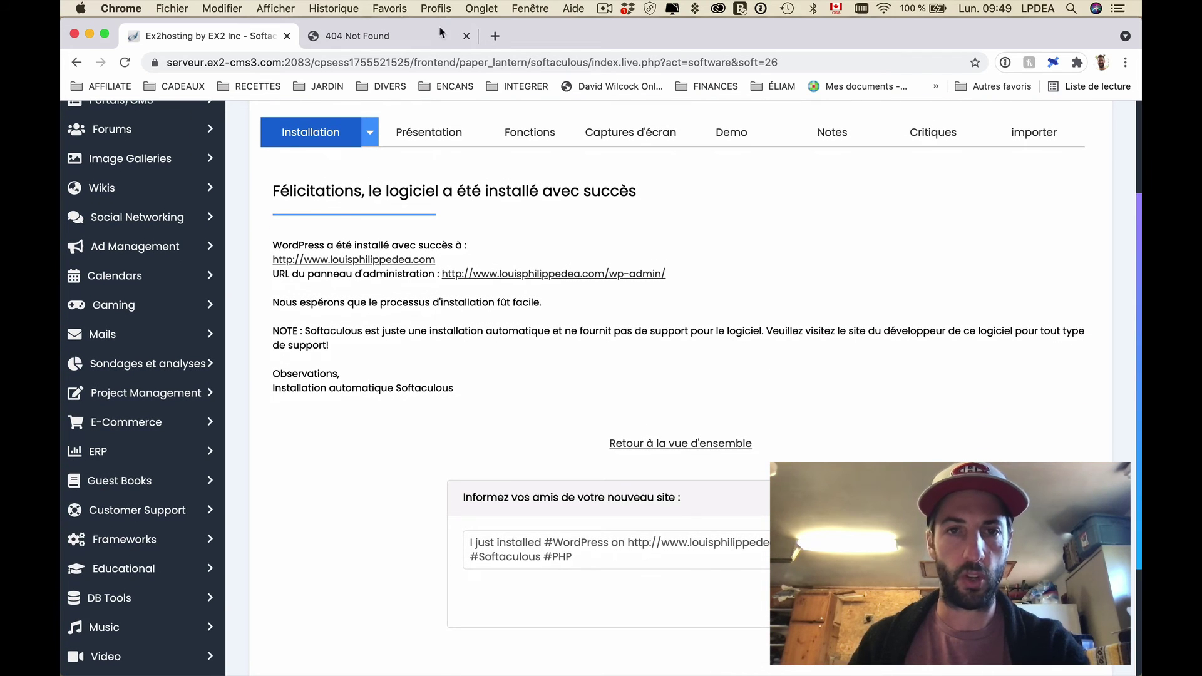
click(365, 39)
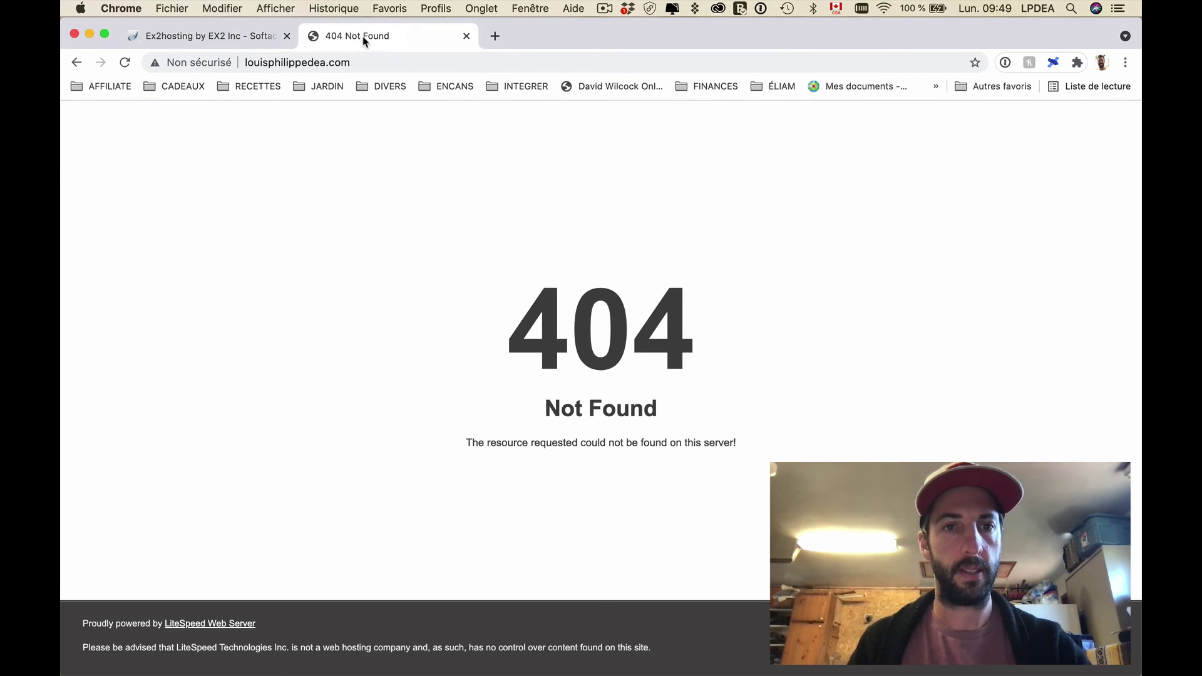
key(super+r)
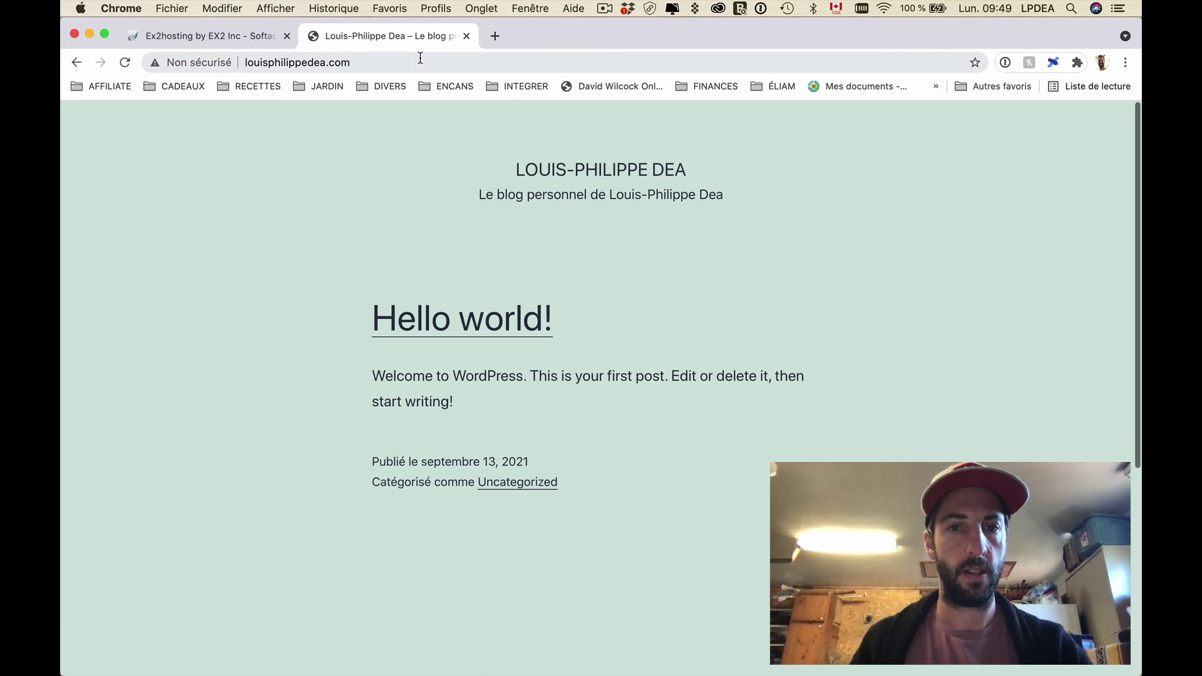
click(416, 60)
key(super+a)
key(Left)
text(www.)
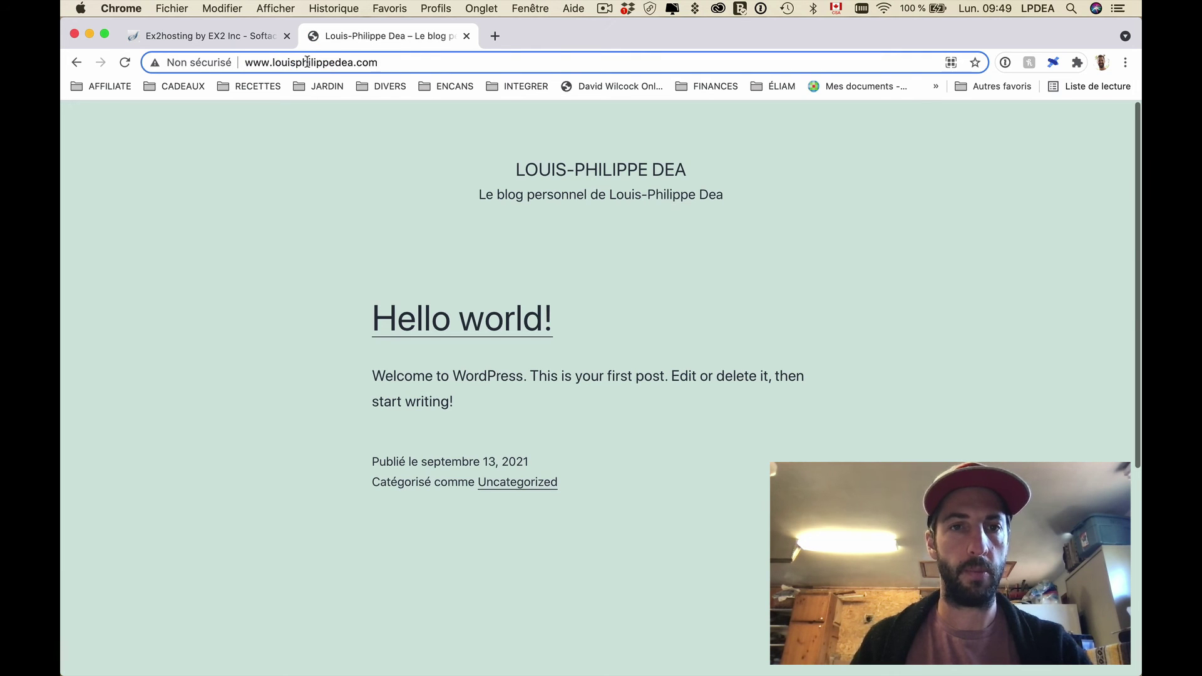
key(Return)
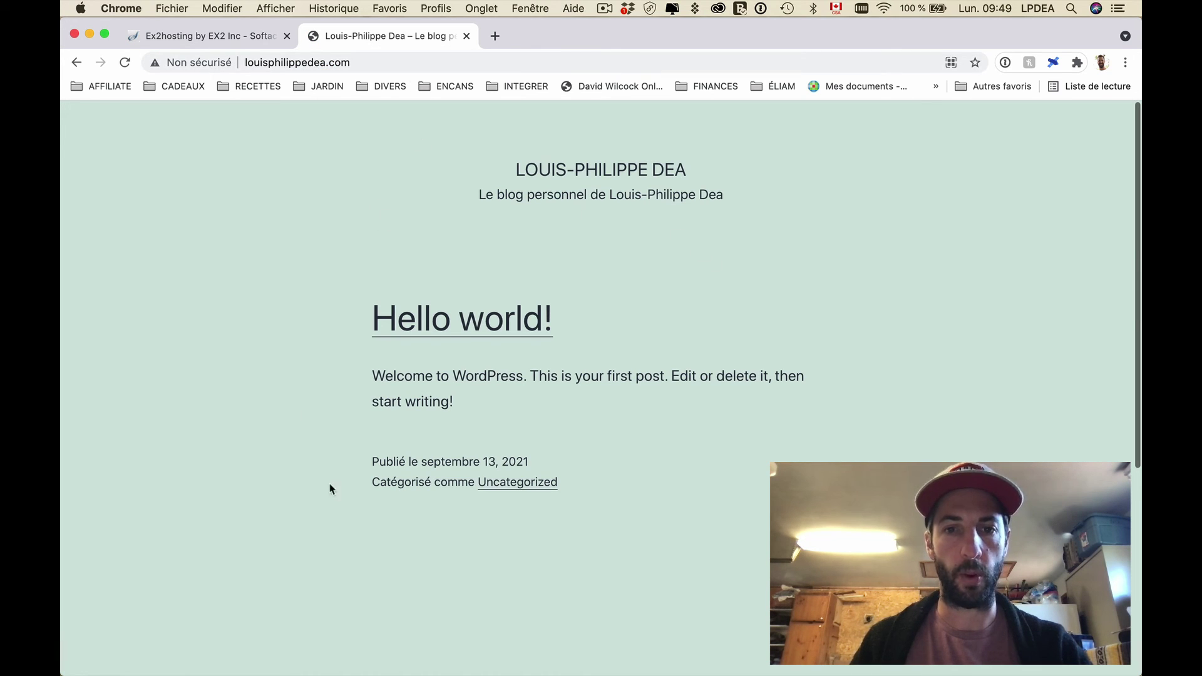
click(351, 56)
click(391, 60)
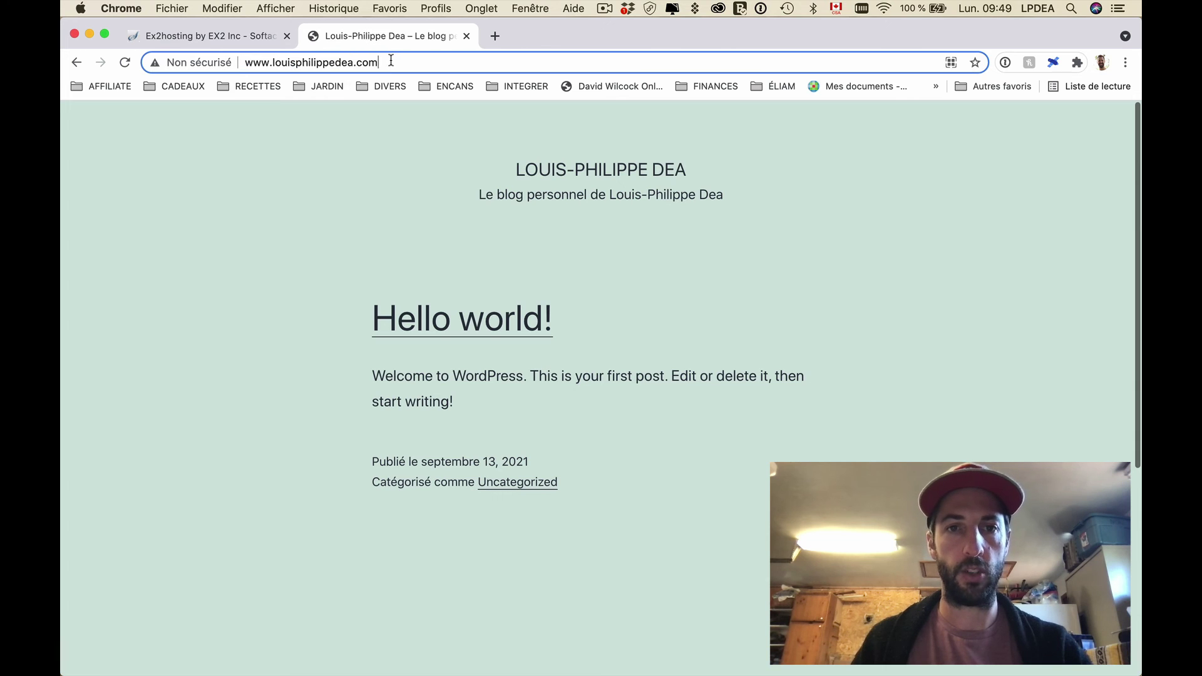
text(/wp-admin)
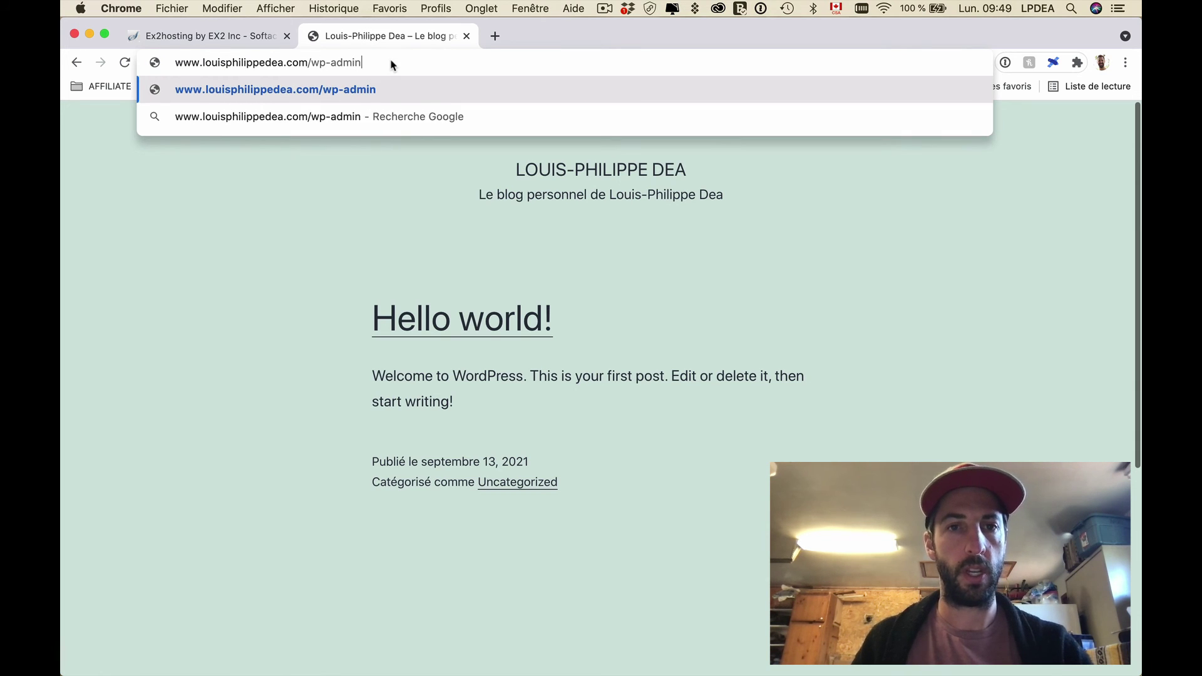
key(super+Return)
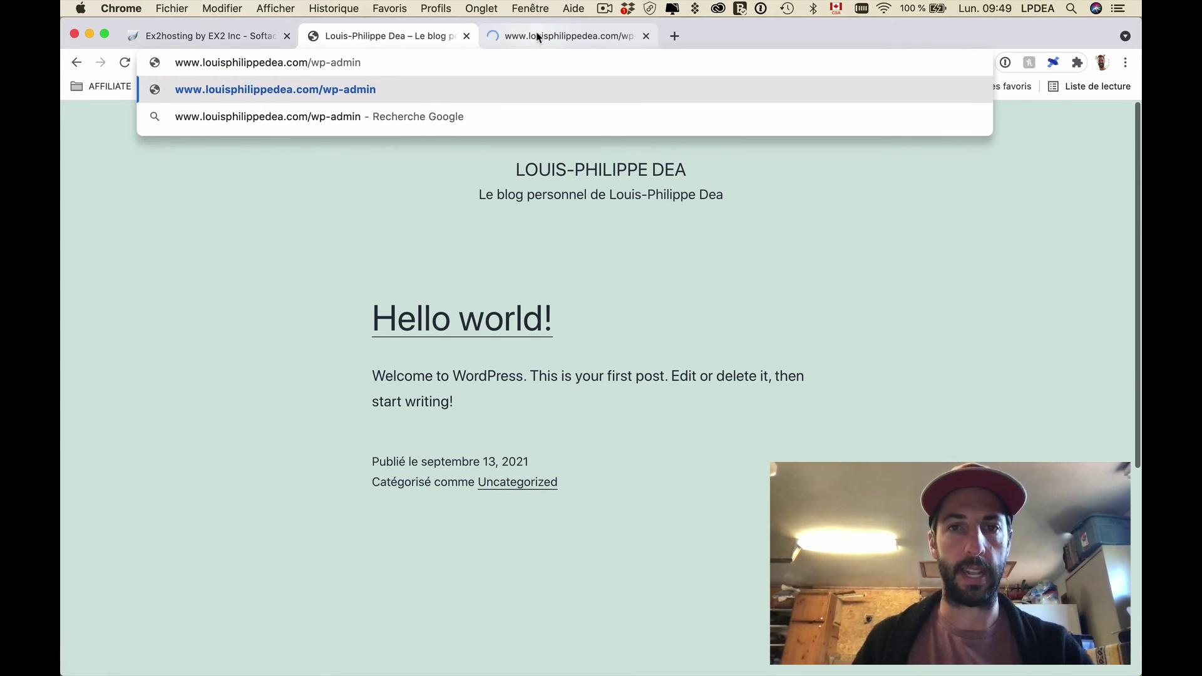
Step: Fill the WordPress login username with the admin username saved in the note
click(553, 36)
mouse_move(64, 293)
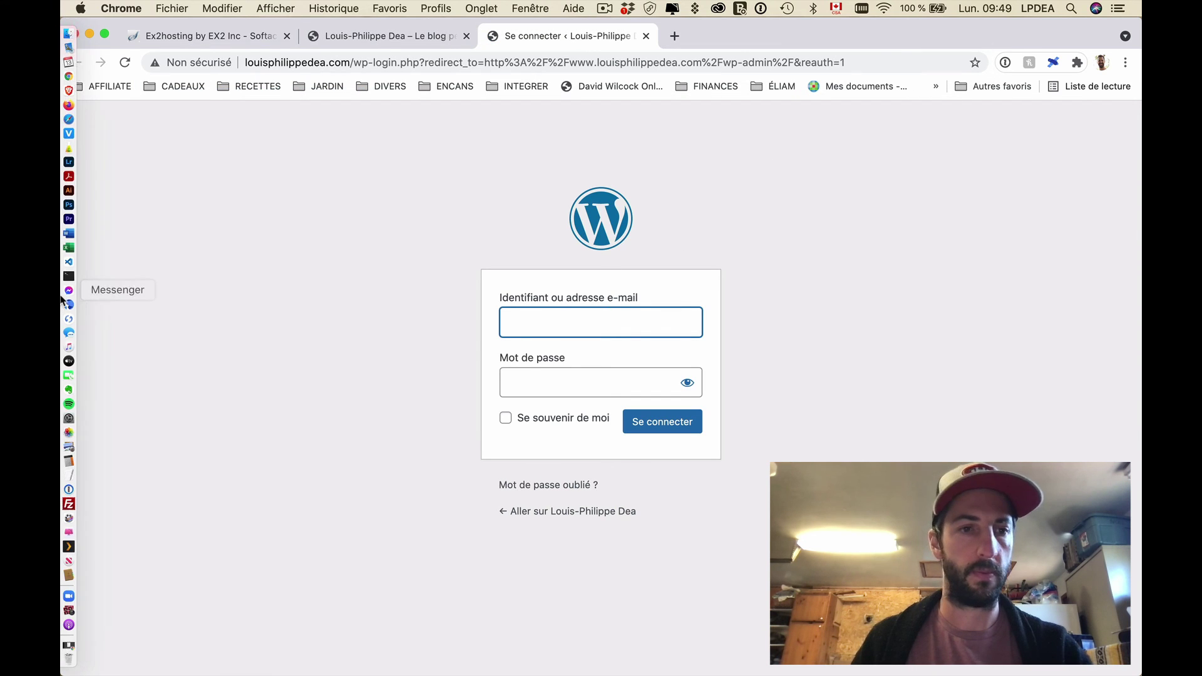
click(68, 475)
triple_click(196, 110)
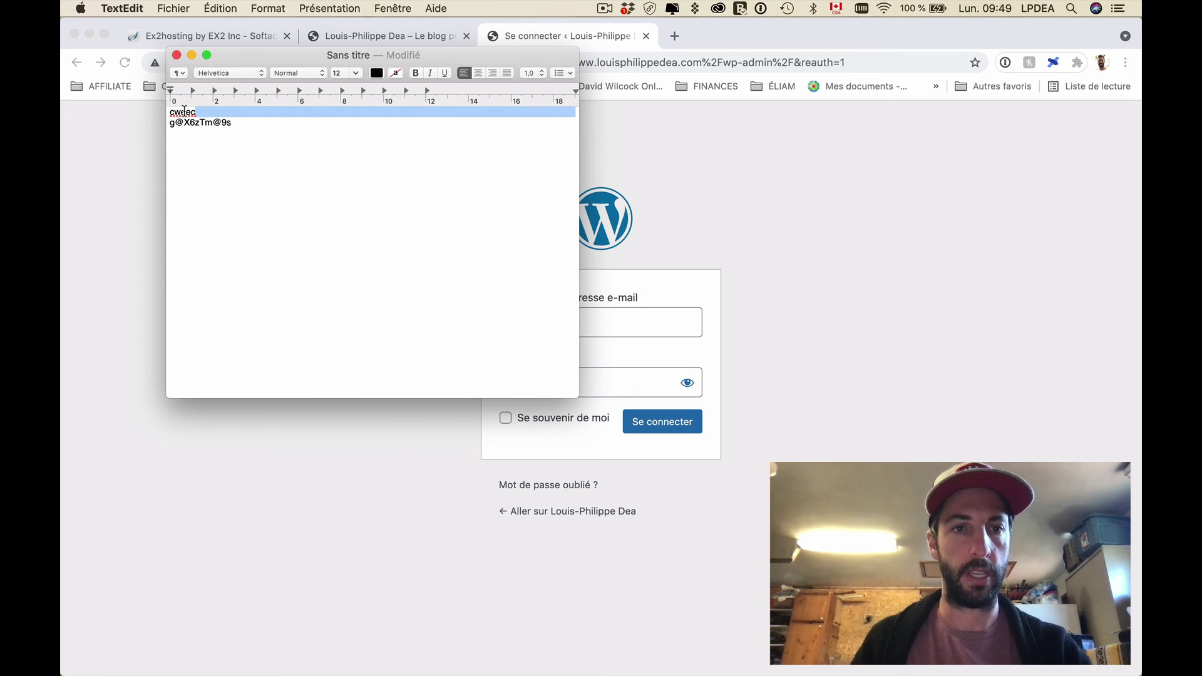
key(super+c)
click(657, 298)
key(super+v)
Step: Enter the saved admin password, log in to the dashboard, and return to the live blog tab
key(ctrl+Up)
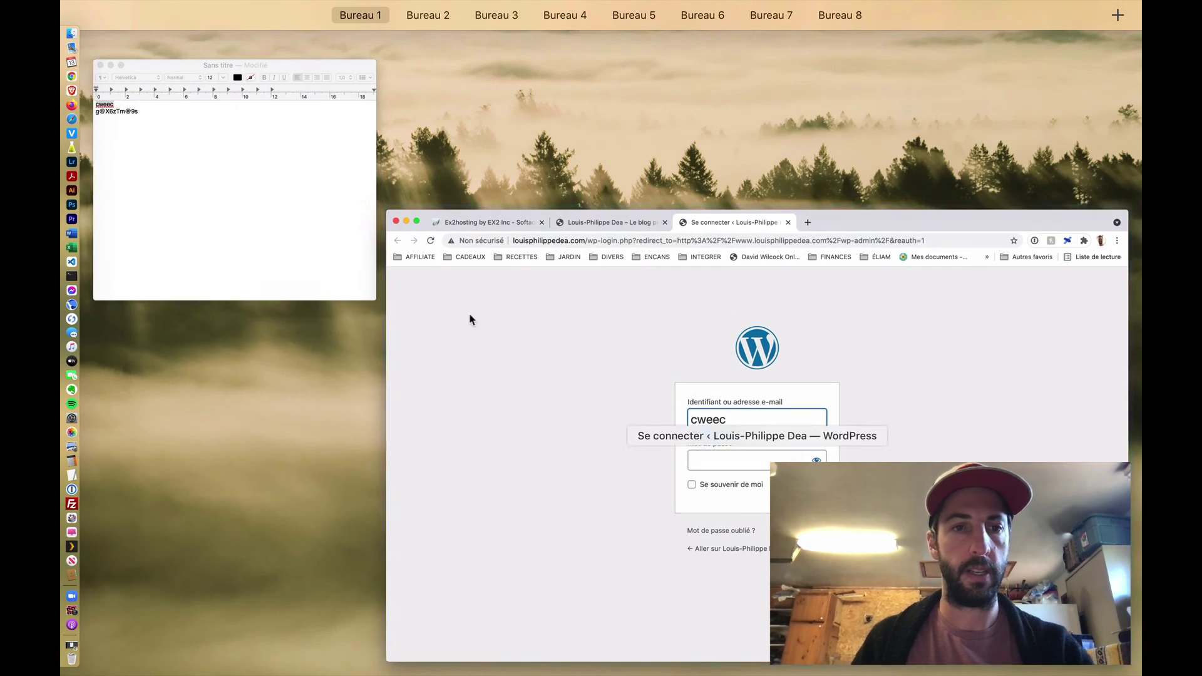
click(471, 320)
click(249, 123)
triple_click(250, 123)
key(super+c)
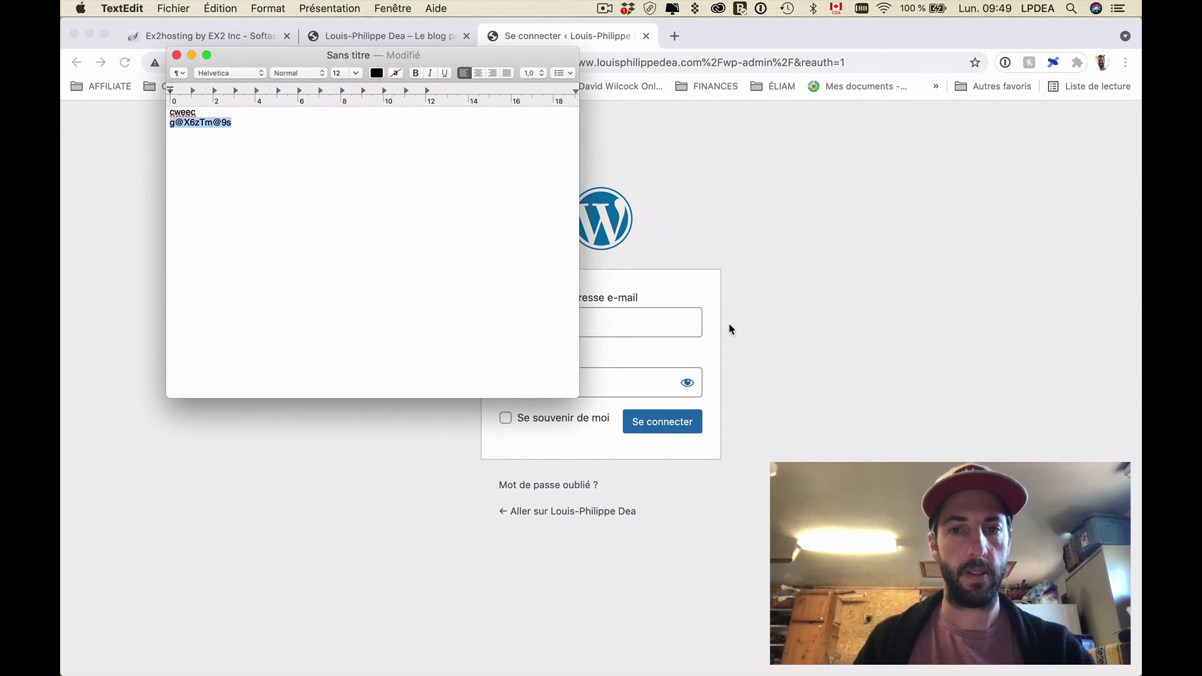
click(730, 328)
click(560, 370)
key(super+v)
click(690, 424)
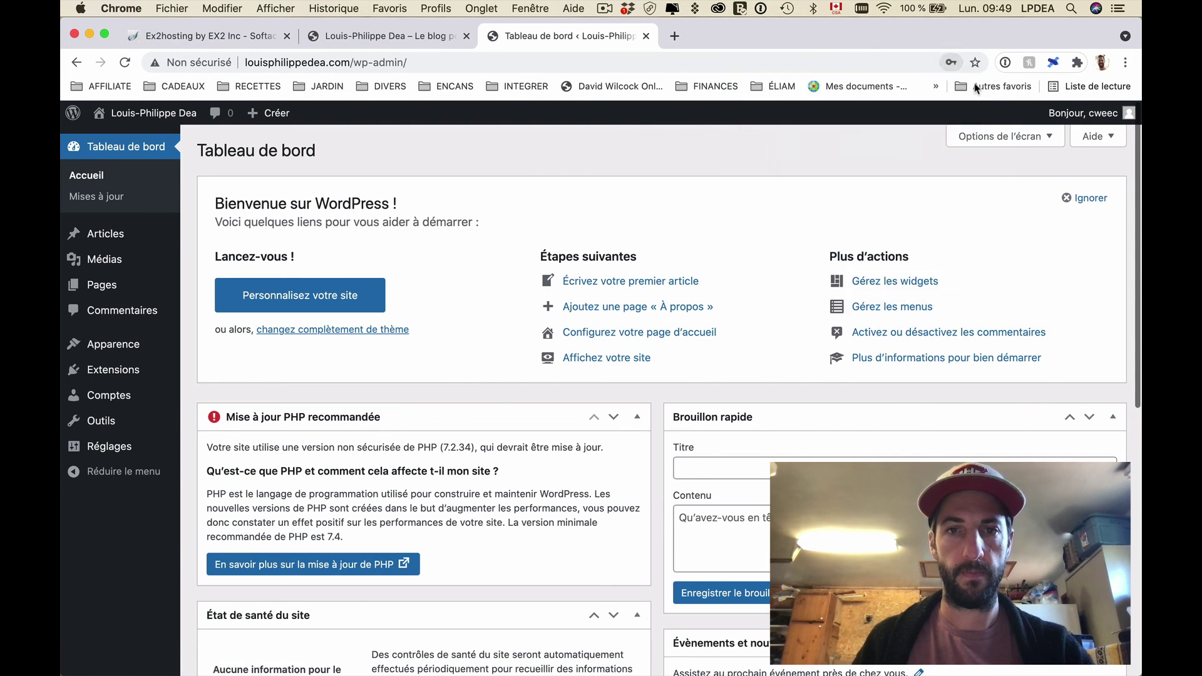
click(437, 36)
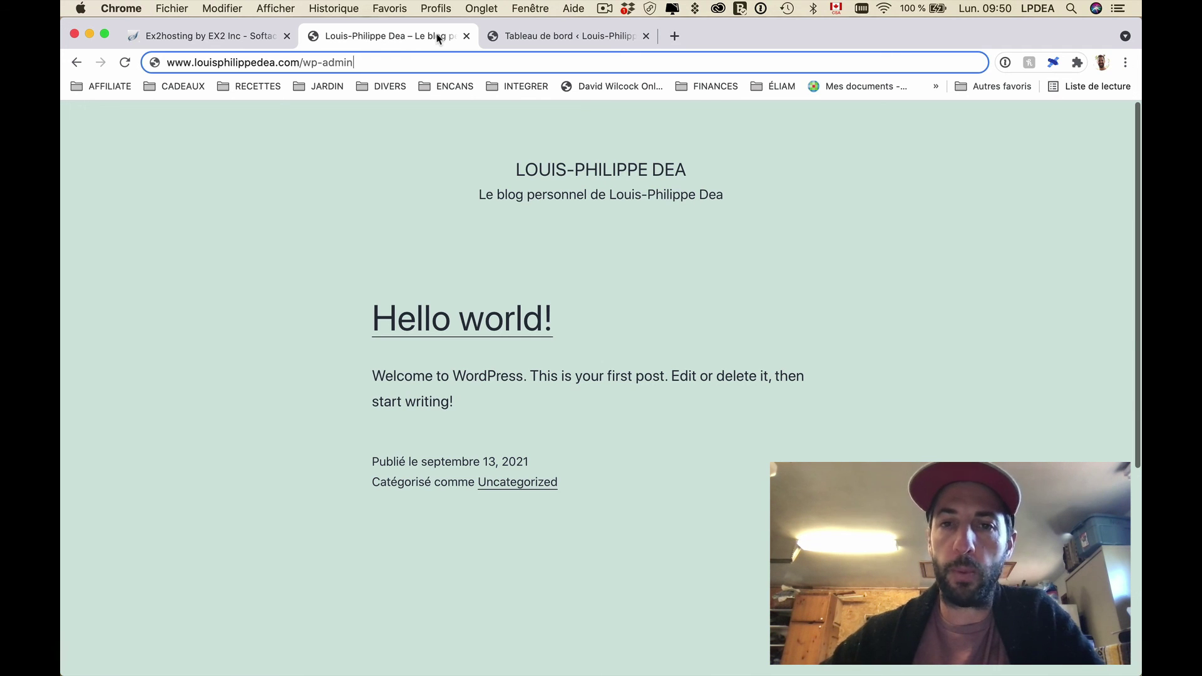